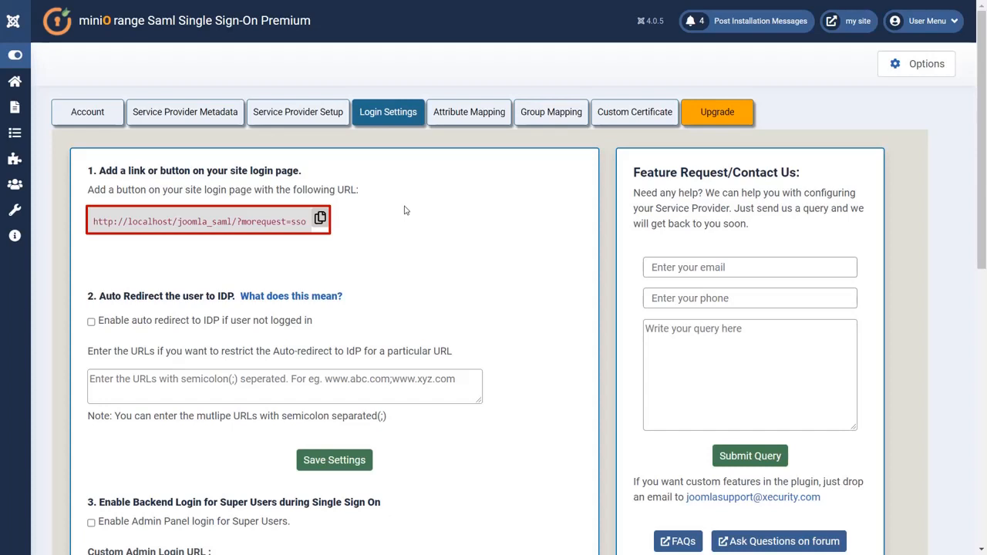
Step: Copy the SSO login URL and start a new Main Menu item titled 'Login with IDP'
left_click(320, 219)
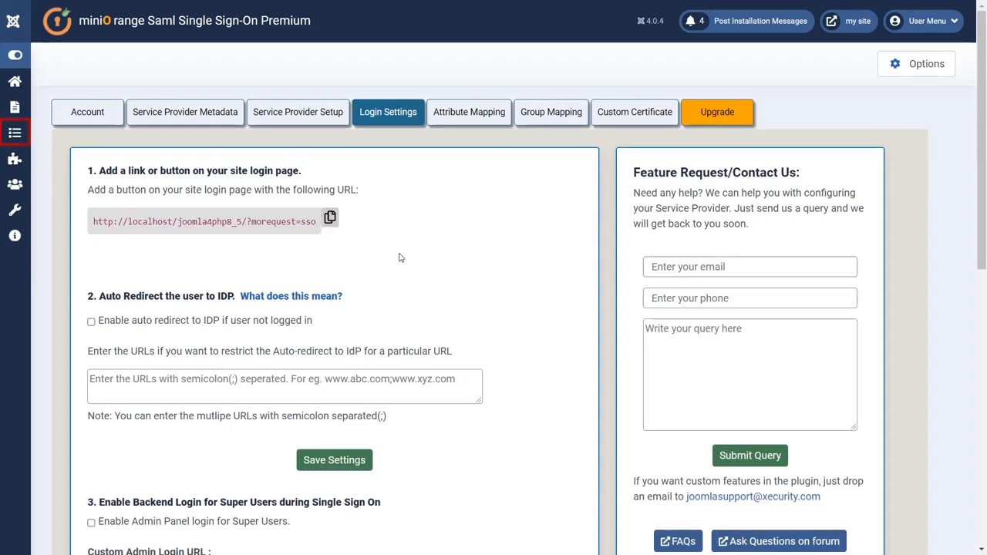
left_click(14, 133)
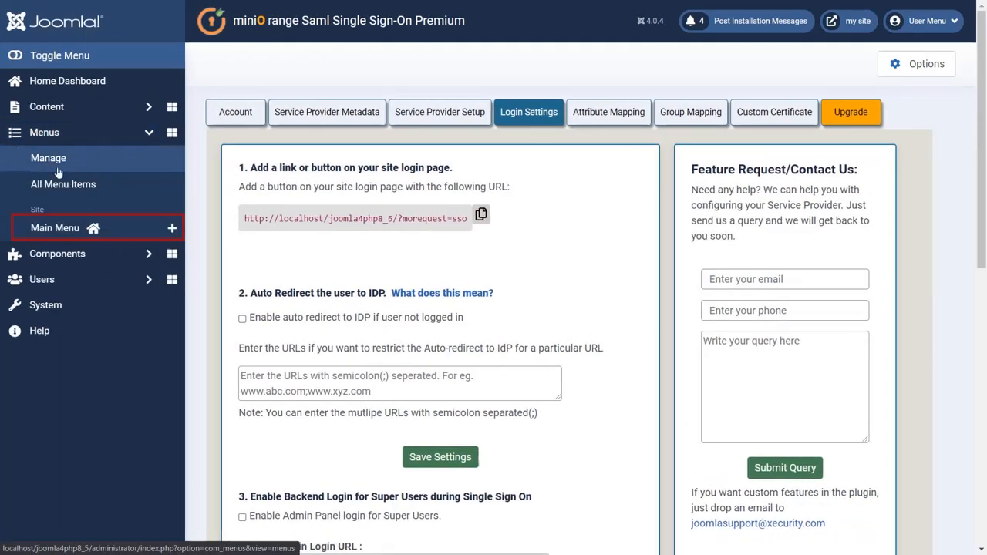
left_click(171, 228)
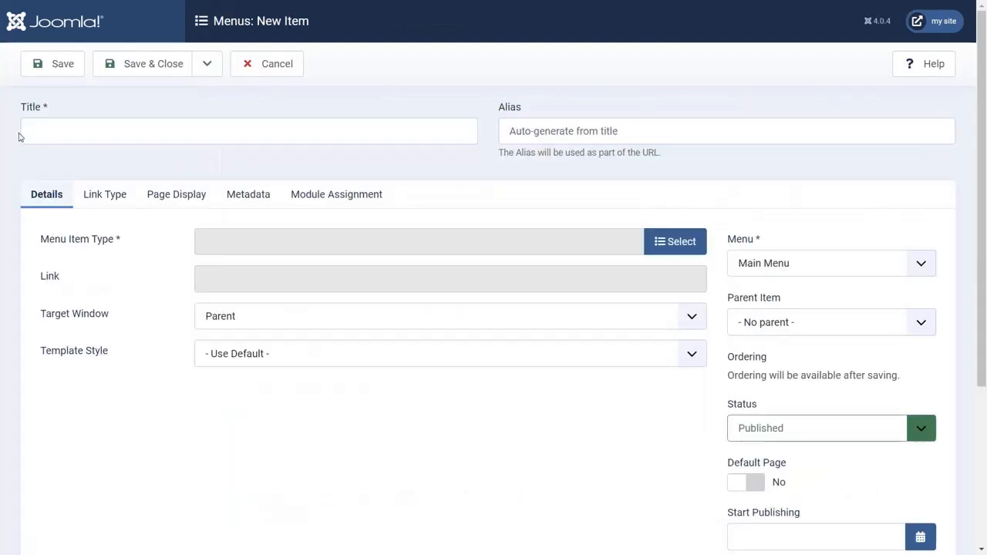
left_click(47, 136)
type("L")
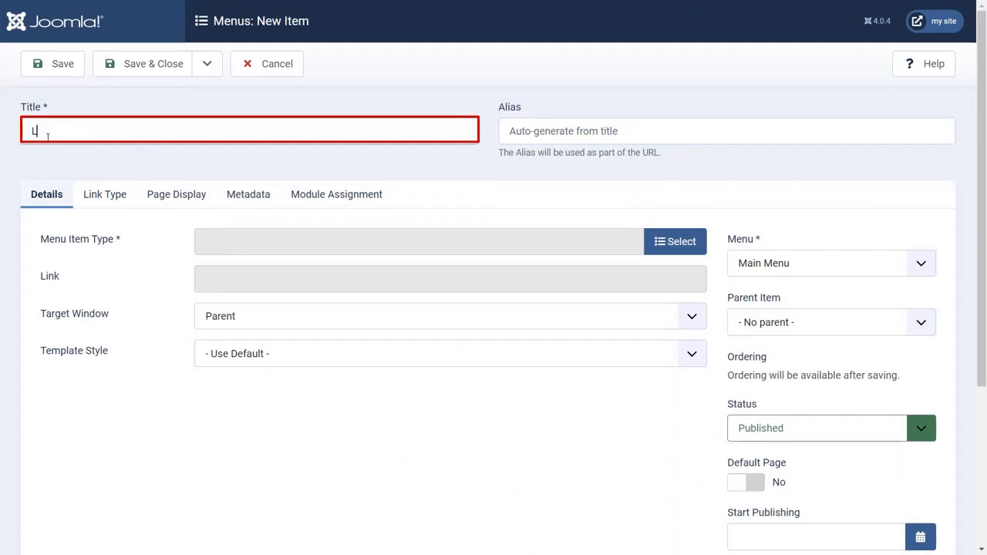
type("ogin with IDP")
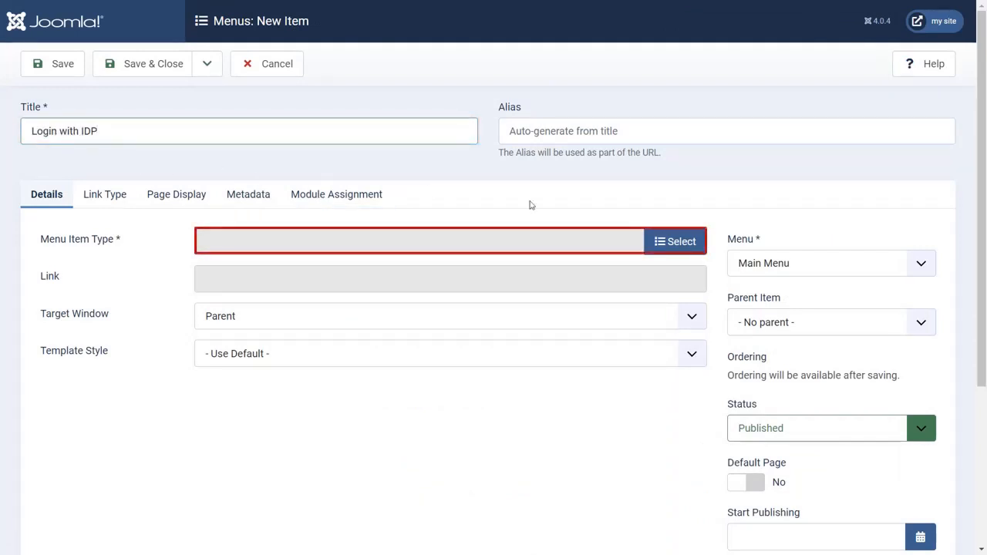
Step: Make the item a System Links > URL type linking to the SSO URL, and save it
left_click(681, 241)
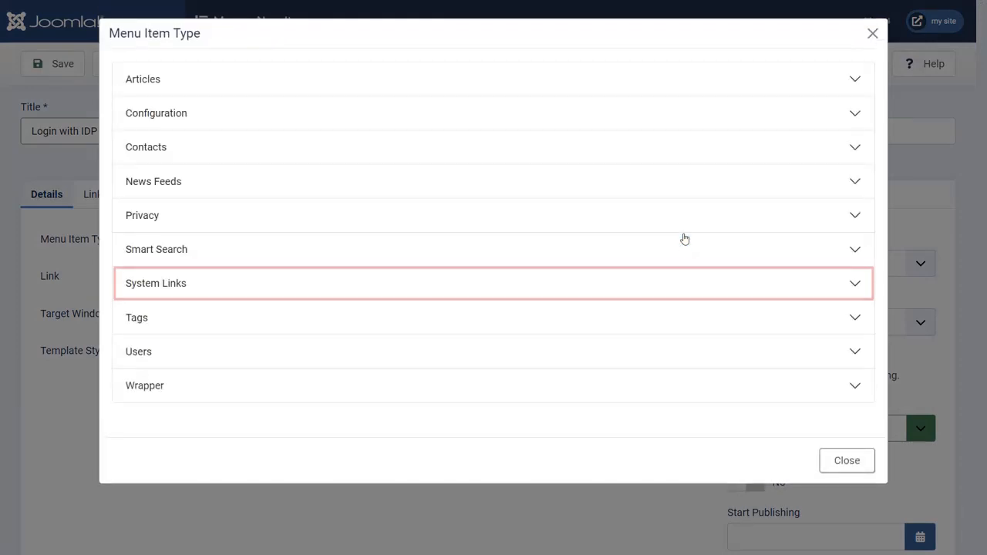
left_click(464, 284)
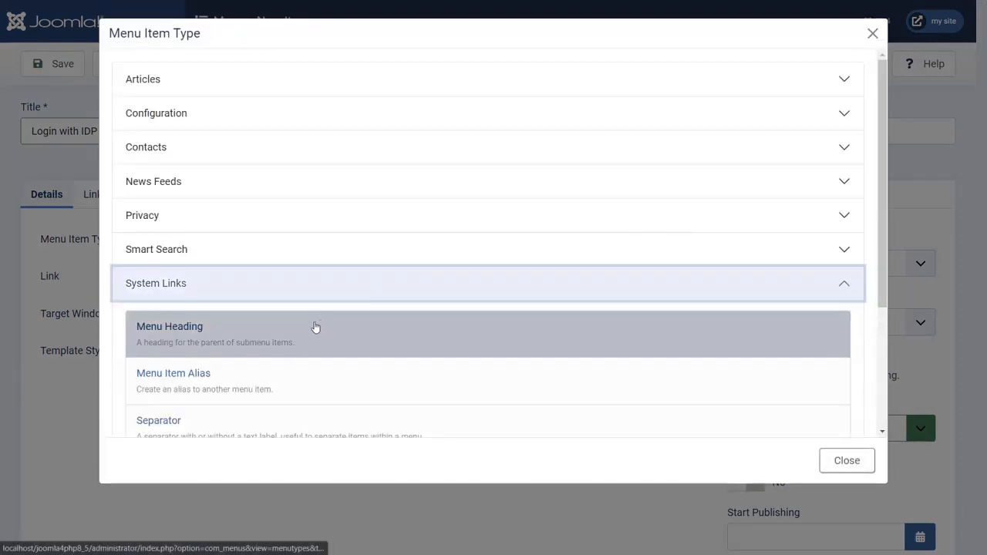
scroll(313, 327, "down", 3)
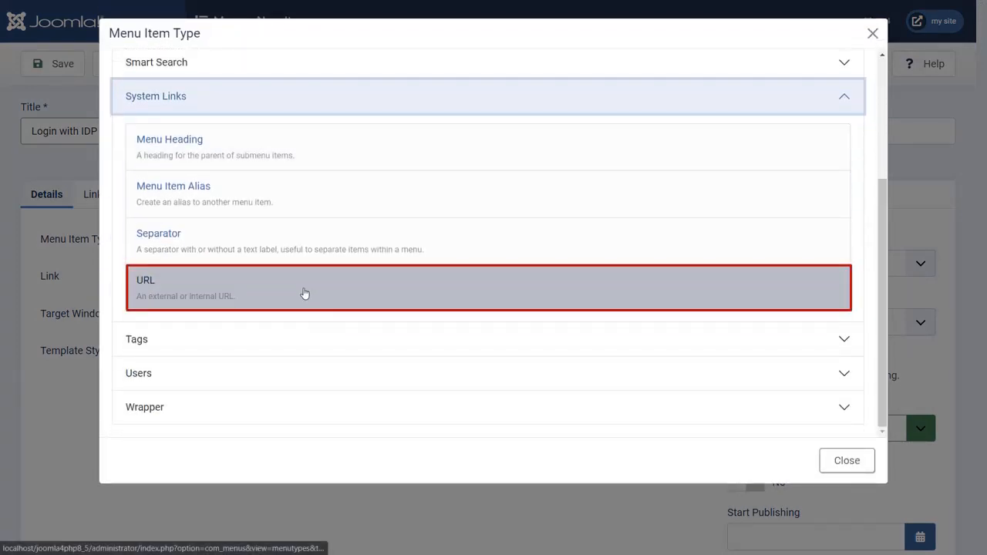
left_click(304, 293)
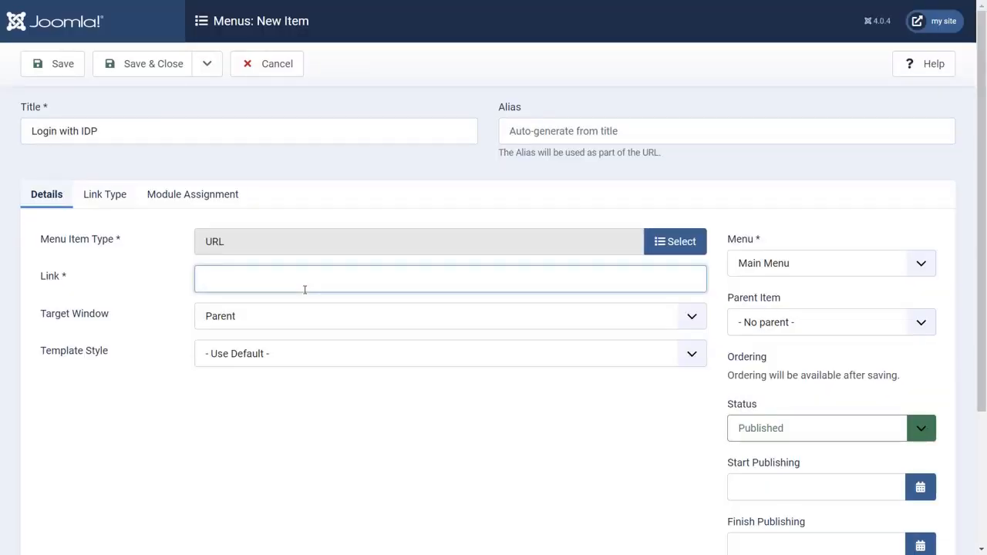
key("ctrl+v")
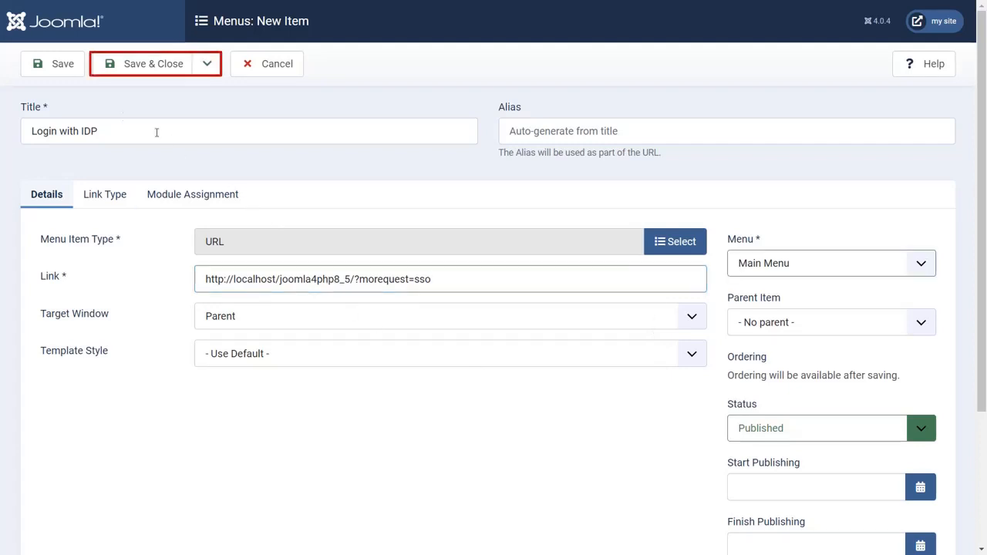
left_click(142, 63)
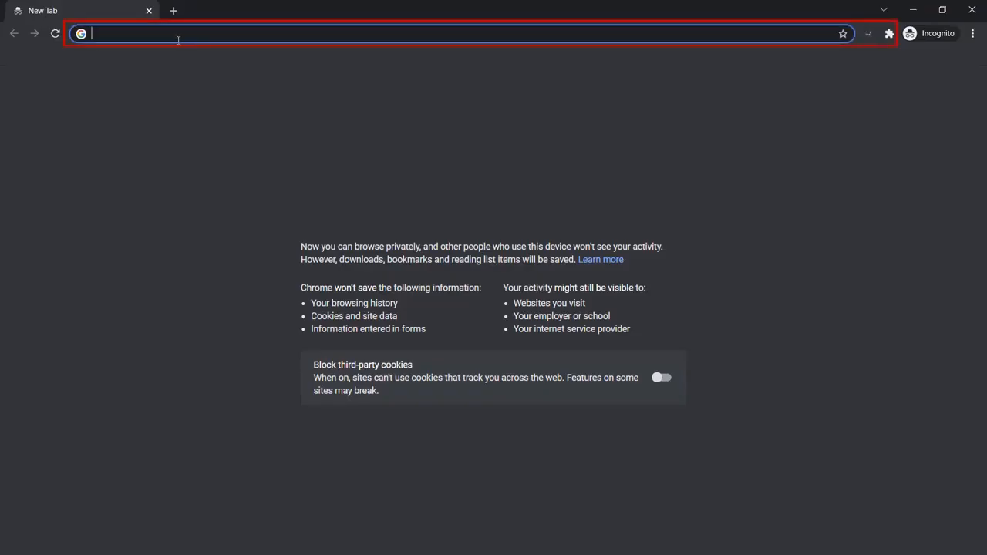
Step: Load the SSO login URL in Chrome and sign in at xecurify with the test user's username and password
key("ctrl+v")
key("Return")
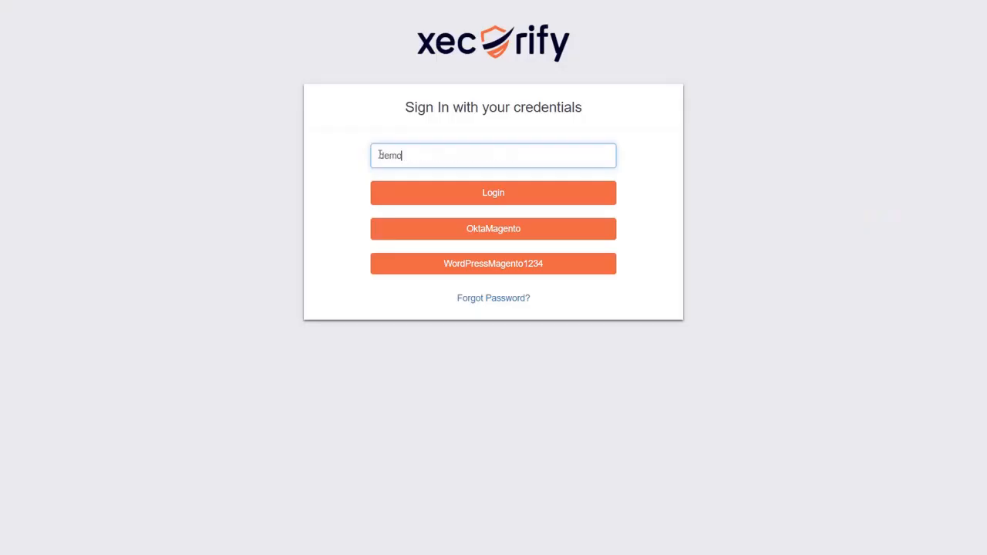
type("@xecurify.com")
left_click(434, 190)
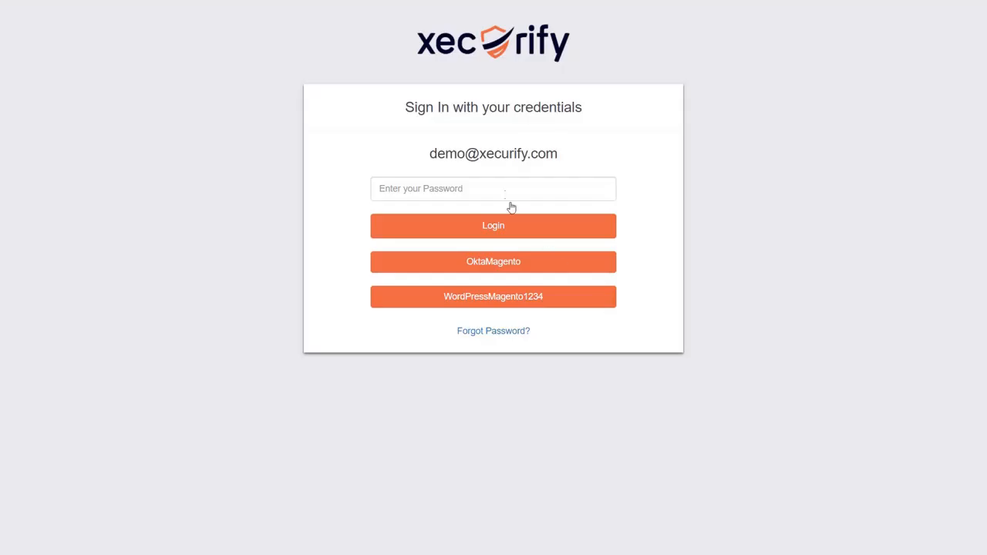
left_click(506, 191)
key("ctrl+v")
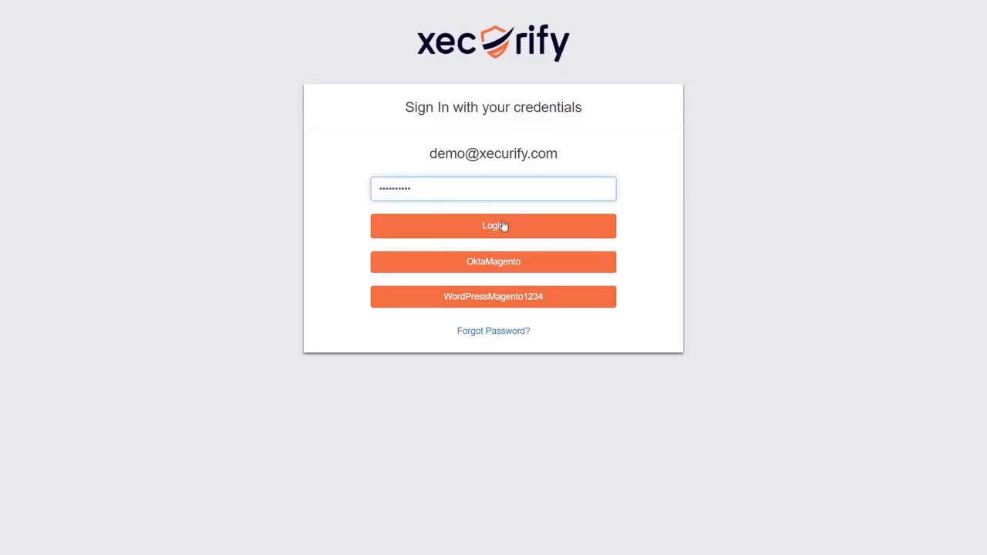
left_click(502, 225)
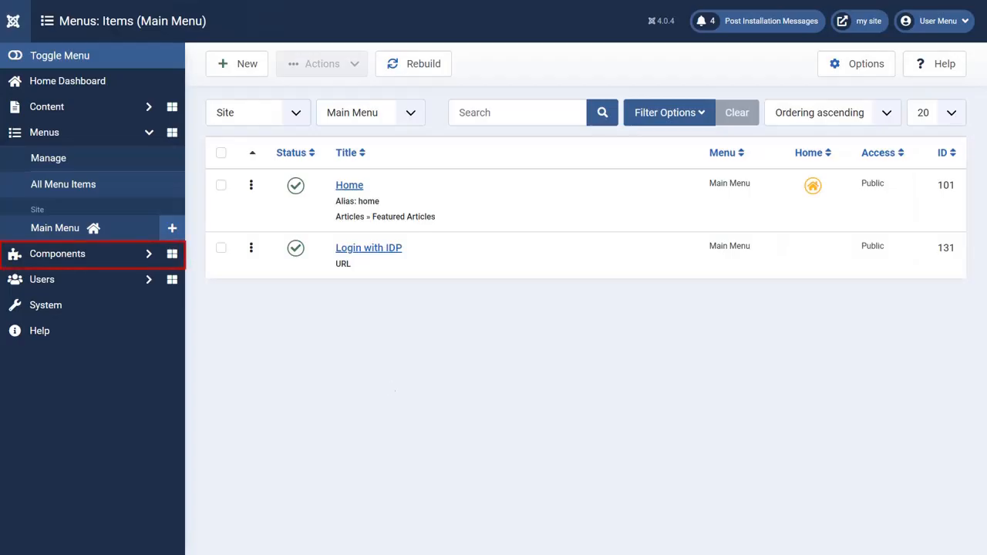
Step: Go to Components > Miniorange Saml Single Sign-On > Login Settings
left_click(150, 253)
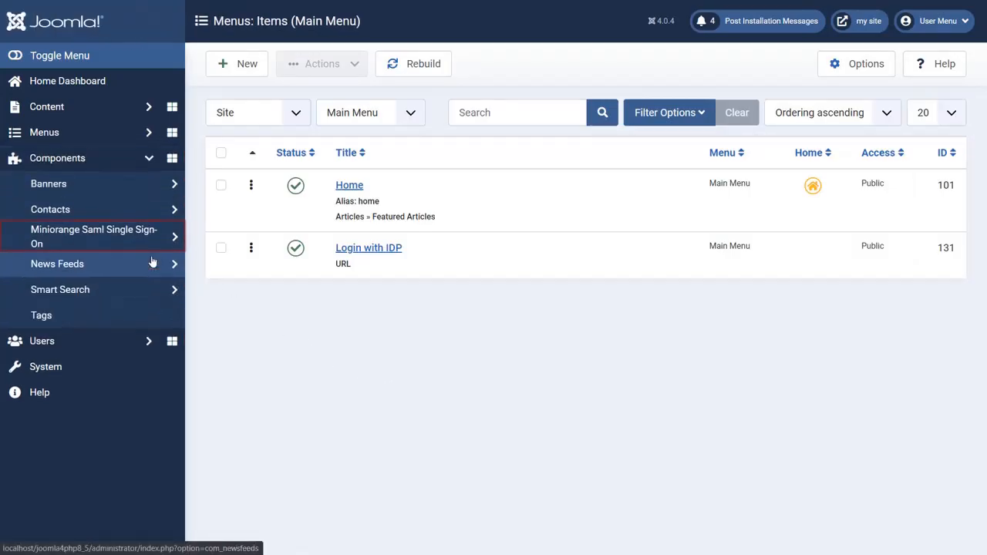
left_click(154, 245)
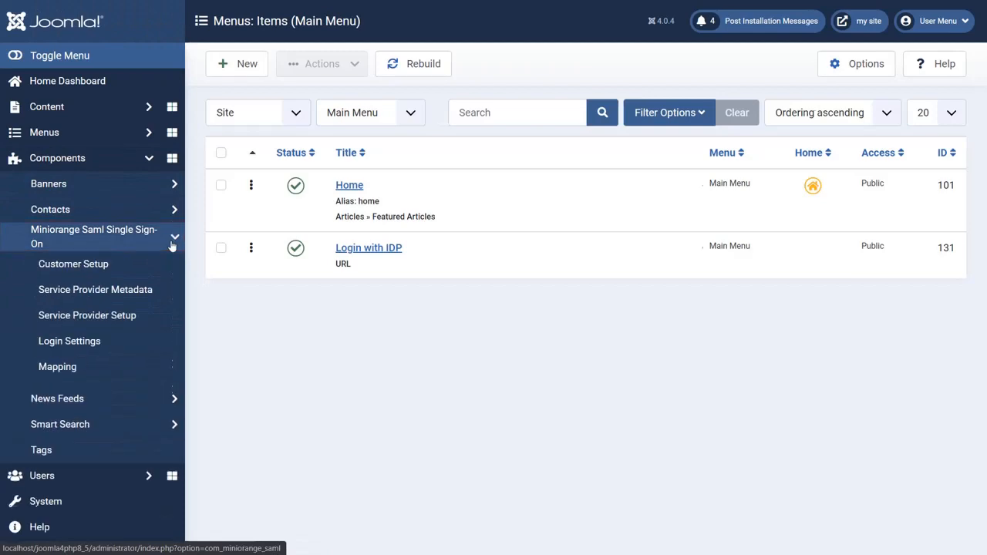
left_click(139, 353)
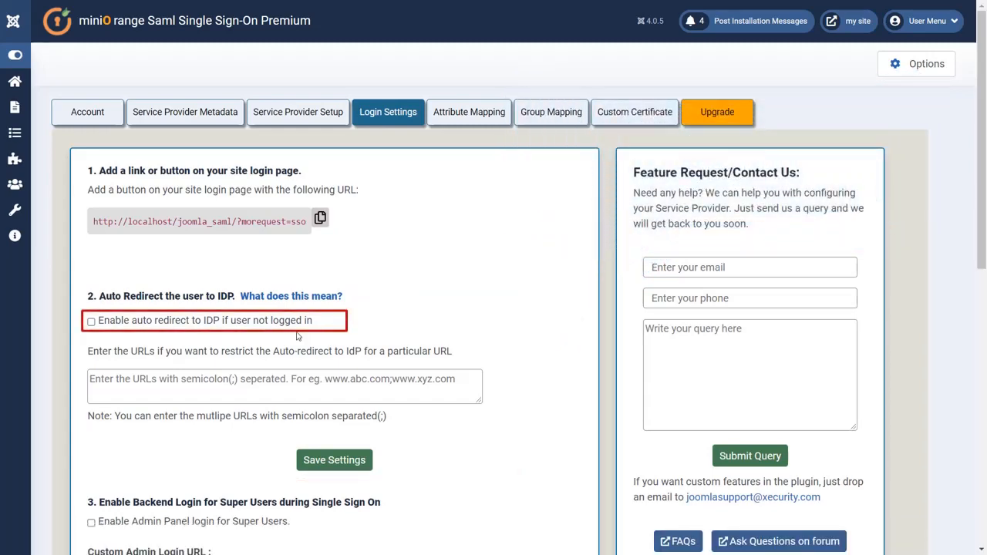
Step: Check 'Enable auto redirect to IDP' and 'Enable Admin Panel login for Super Users', then save
left_click(91, 322)
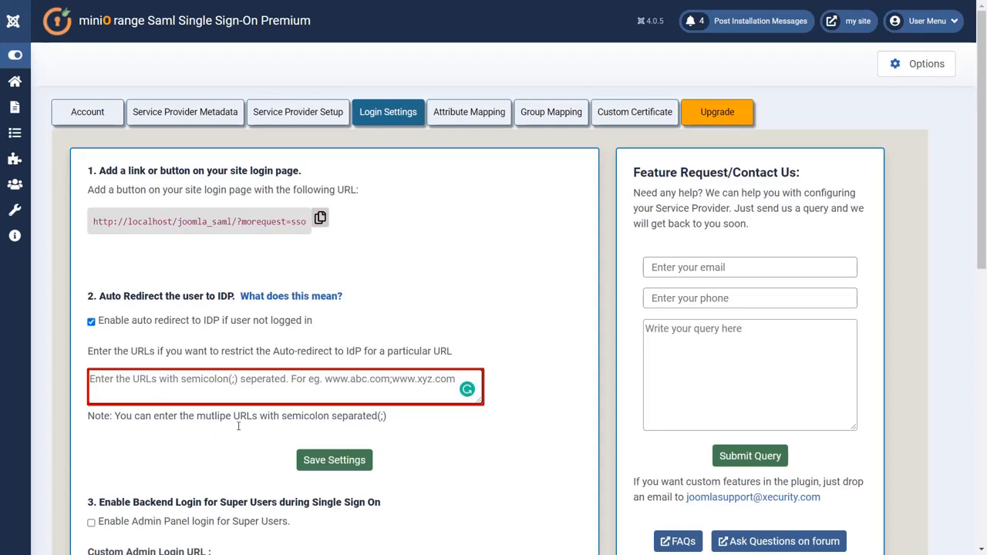
scroll(573, 381, "down", 1)
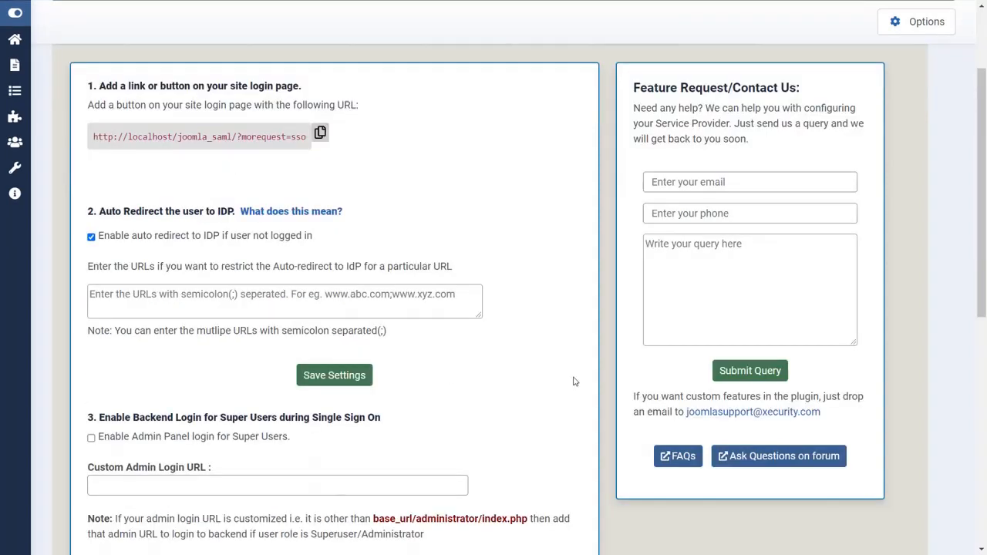
scroll(573, 381, "down", 1)
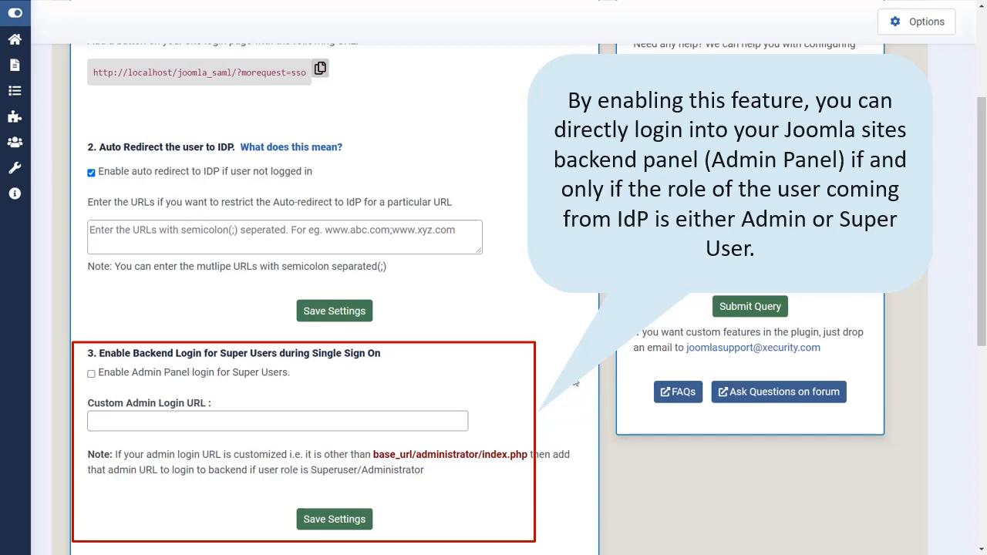
scroll(576, 380, "down", 1)
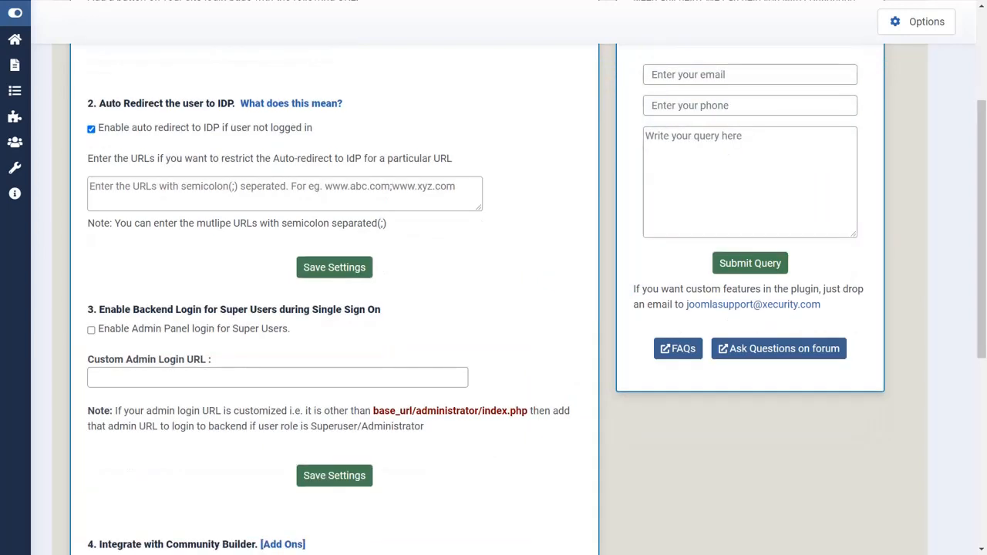
left_click(92, 330)
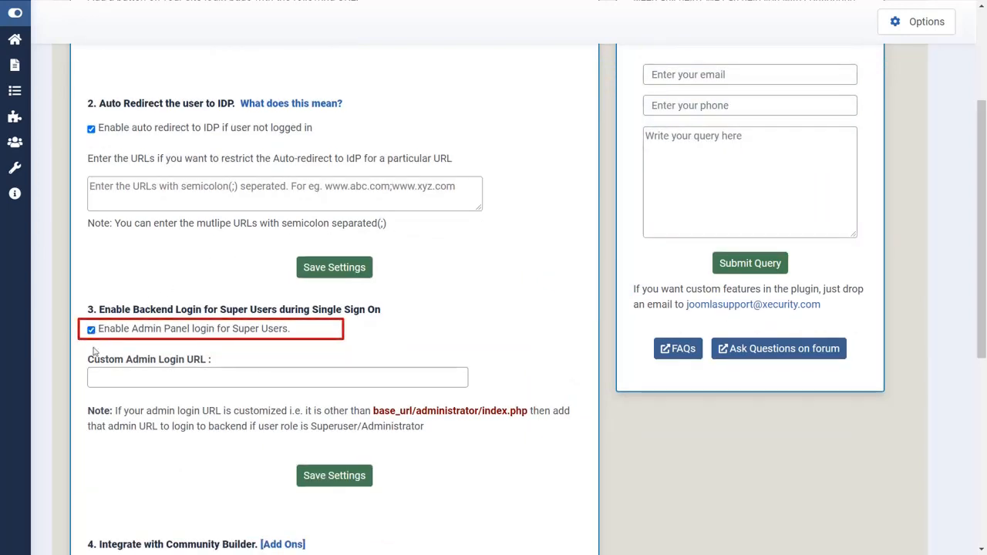
left_click(100, 377)
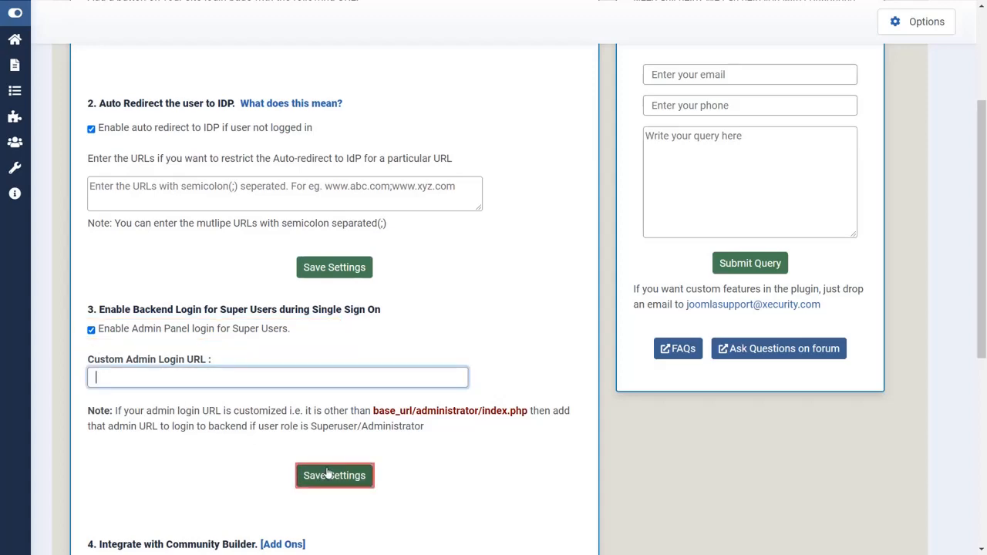
left_click(327, 473)
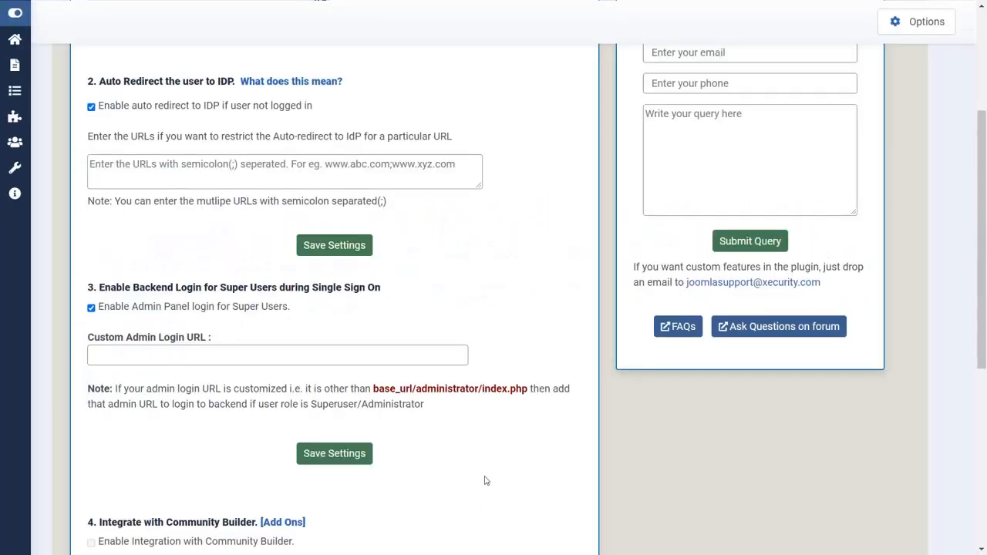
scroll(486, 480, "up", 3)
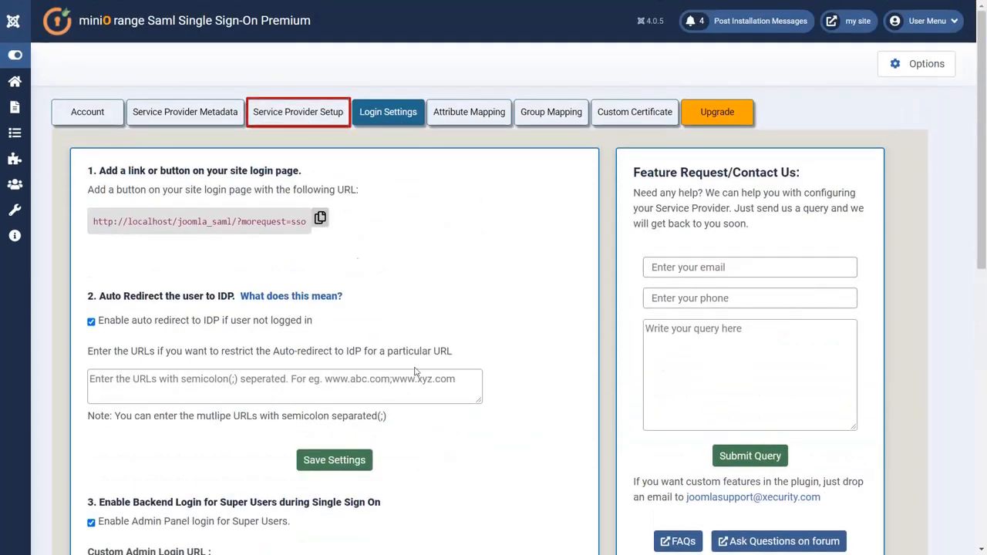
Step: Run Test Configuration from the Service Provider Setup tab
left_click(324, 124)
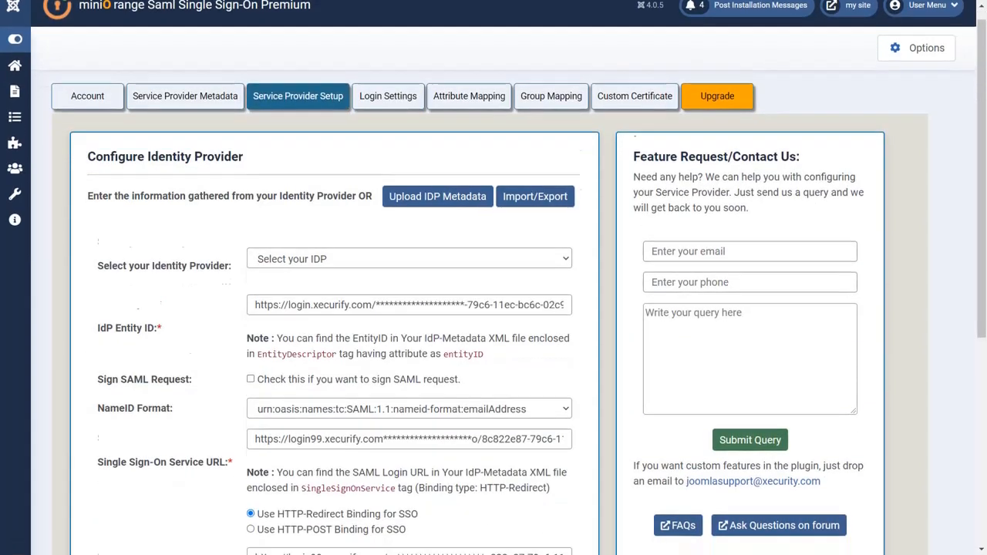
scroll(384, 354, "down", 5)
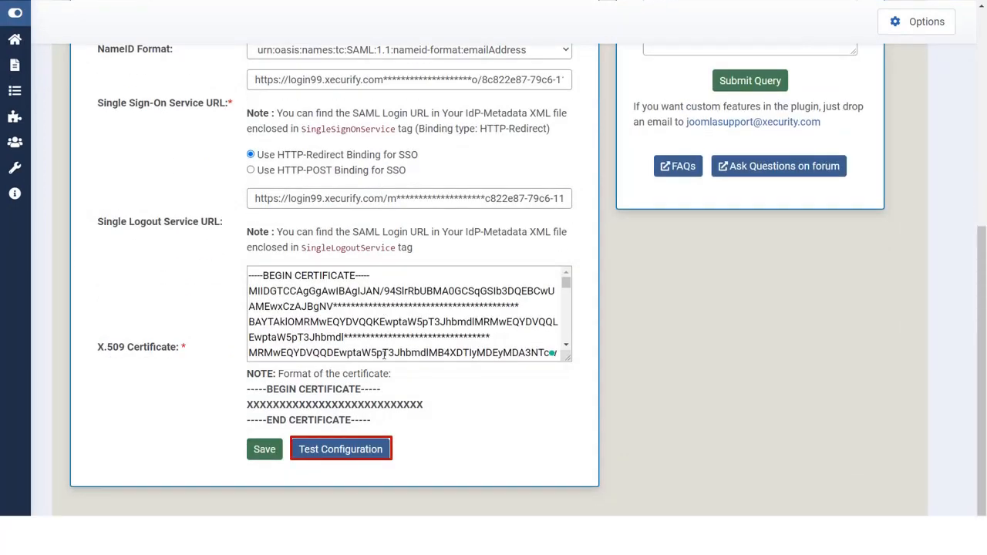
left_click(353, 450)
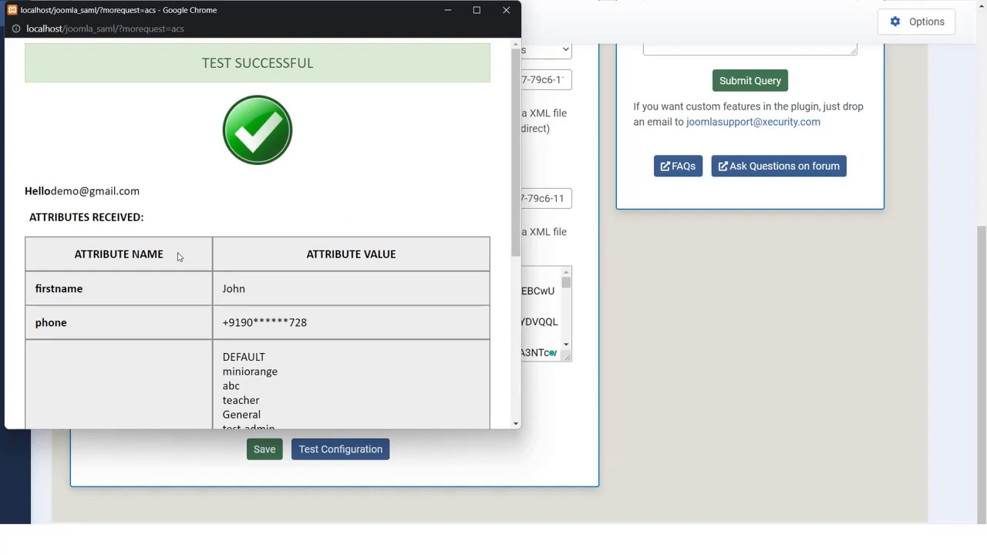
Step: Review the received attribute names and values, noting idp_group's test-admin value, then return to settings
left_click_drag(178, 257, 38, 259)
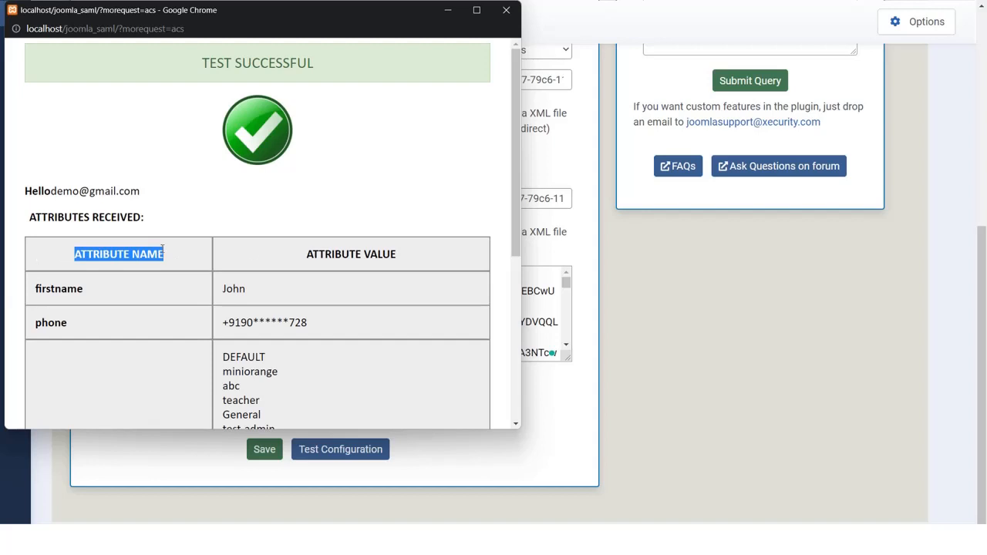
left_click(286, 253)
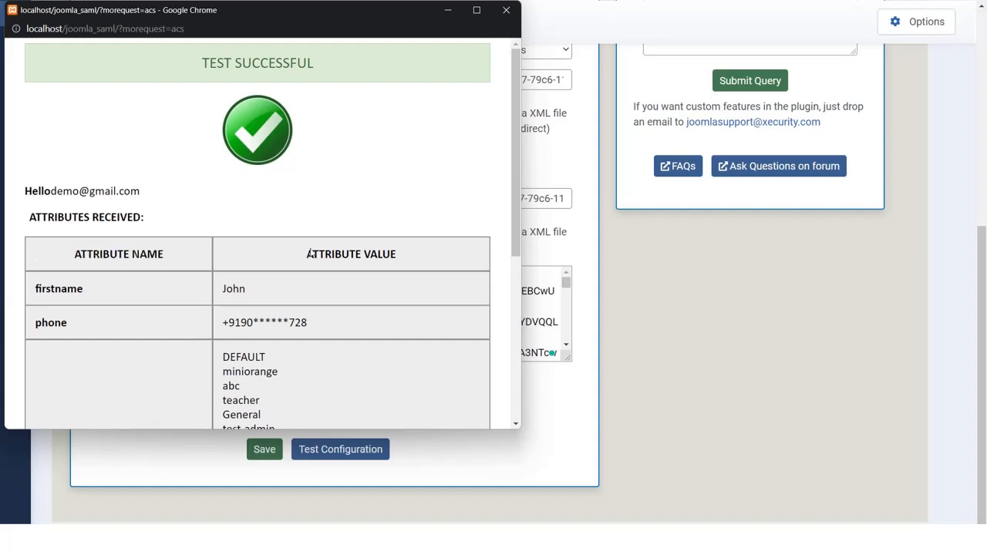
left_click_drag(309, 254, 419, 256)
left_click(395, 245)
scroll(390, 250, "down", 4)
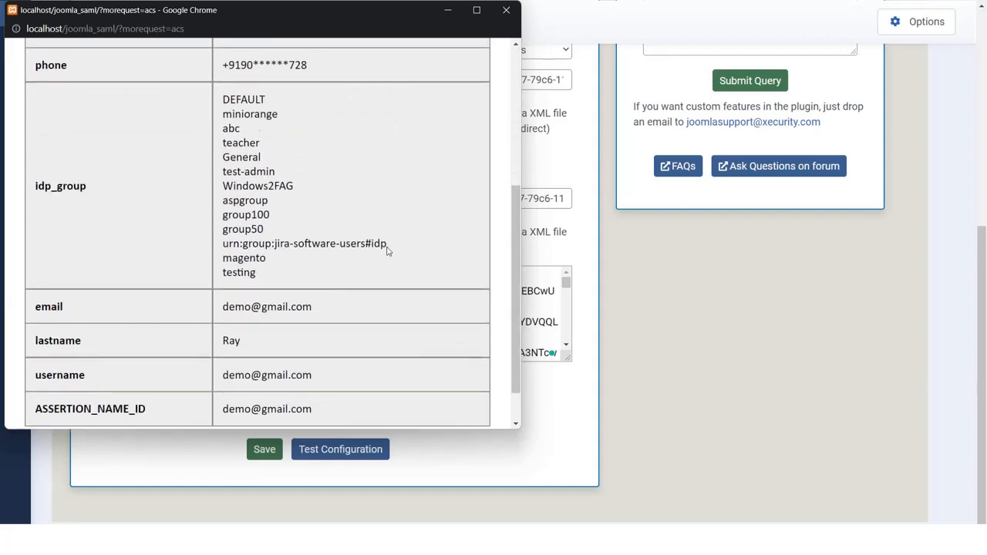
scroll(388, 251, "down", 1)
scroll(388, 250, "up", 3)
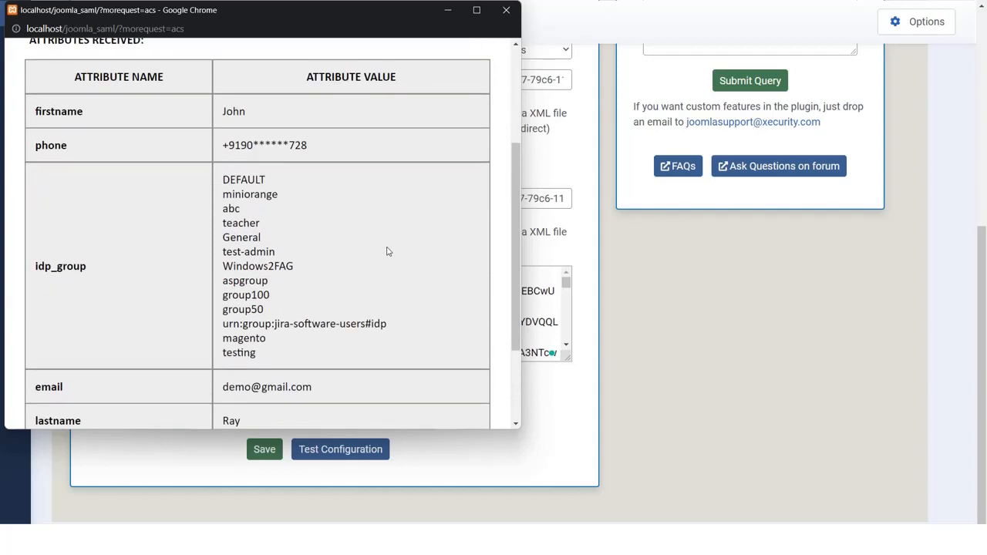
left_click_drag(305, 253, 220, 257)
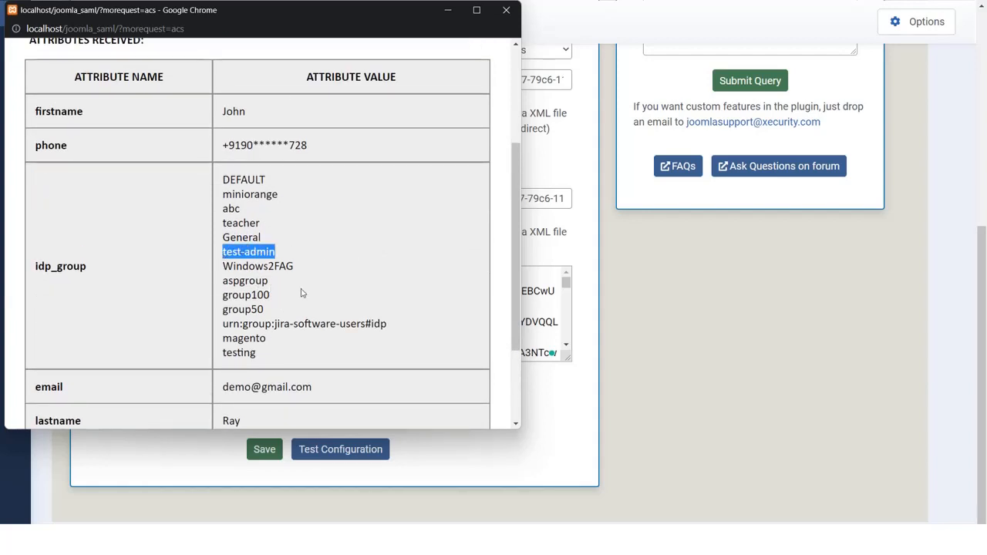
left_click(552, 264)
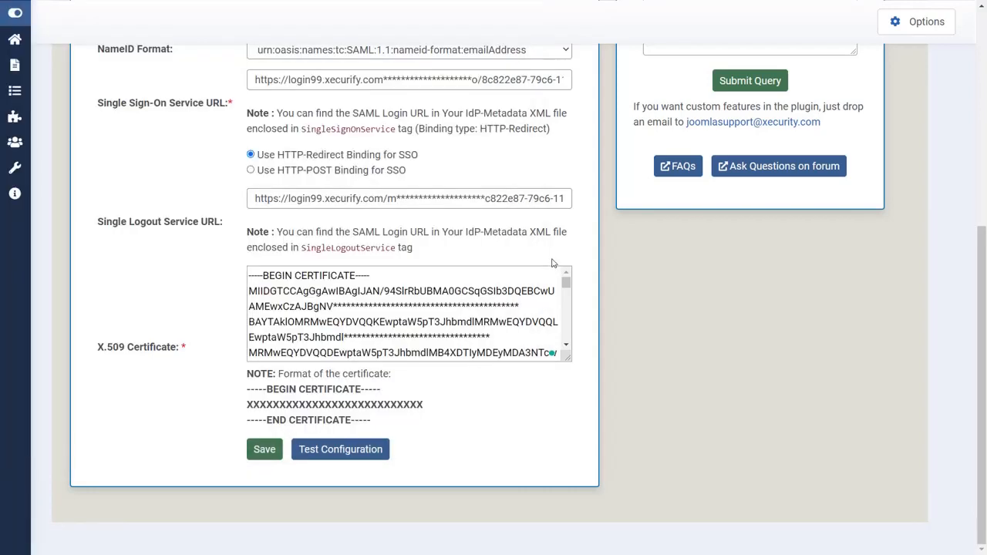
scroll(552, 263, "up", 3)
scroll(552, 263, "up", 3)
scroll(552, 264, "down", 1)
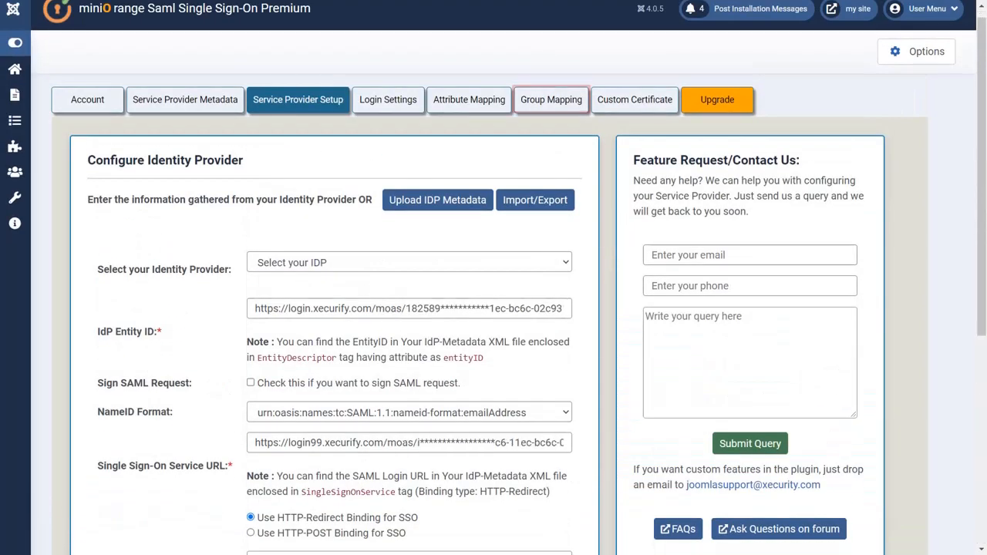
Step: Enable group mapping and set idp_group as the group attribute name
left_click(552, 113)
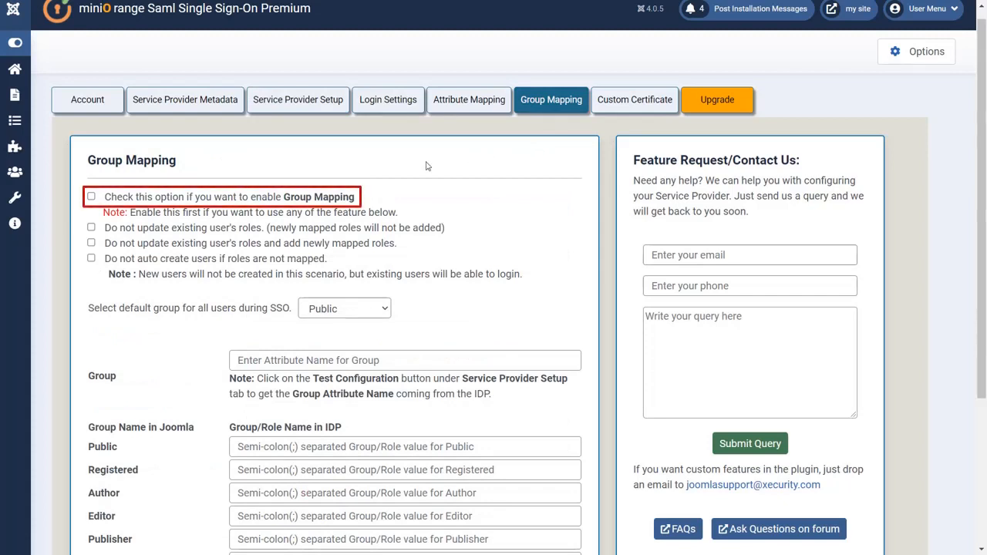
left_click(91, 197)
scroll(196, 239, "down", 3)
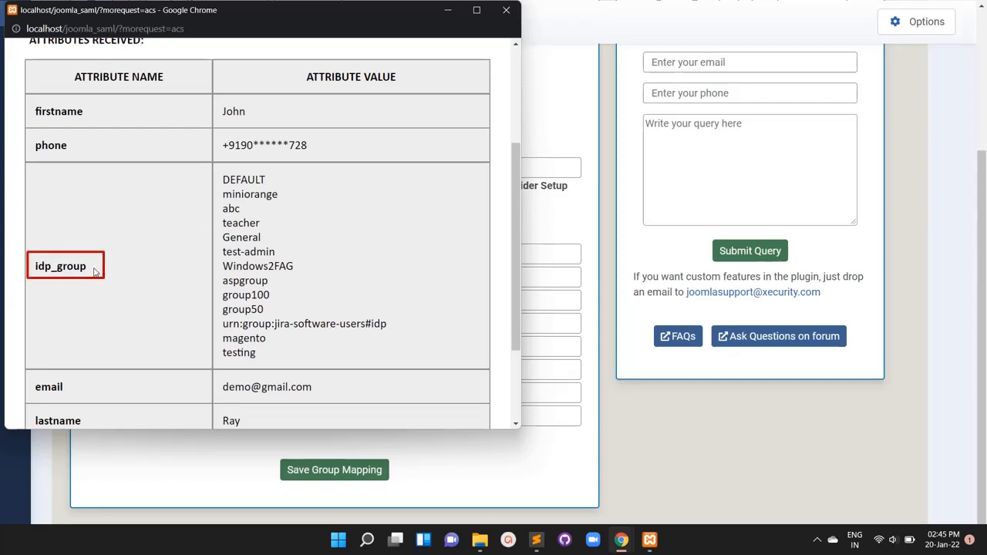
left_click_drag(97, 272, 33, 269)
key("ctrl+c")
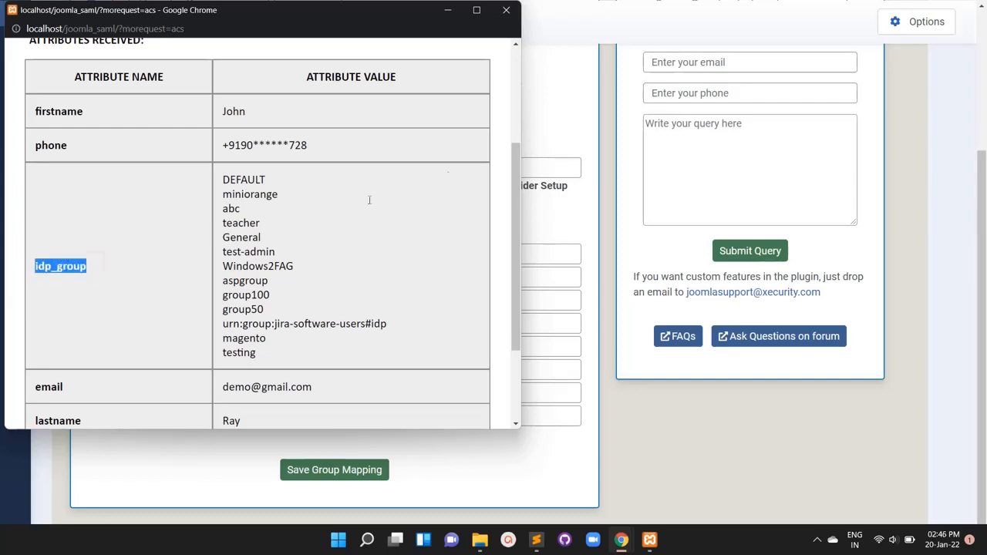
left_click(553, 152)
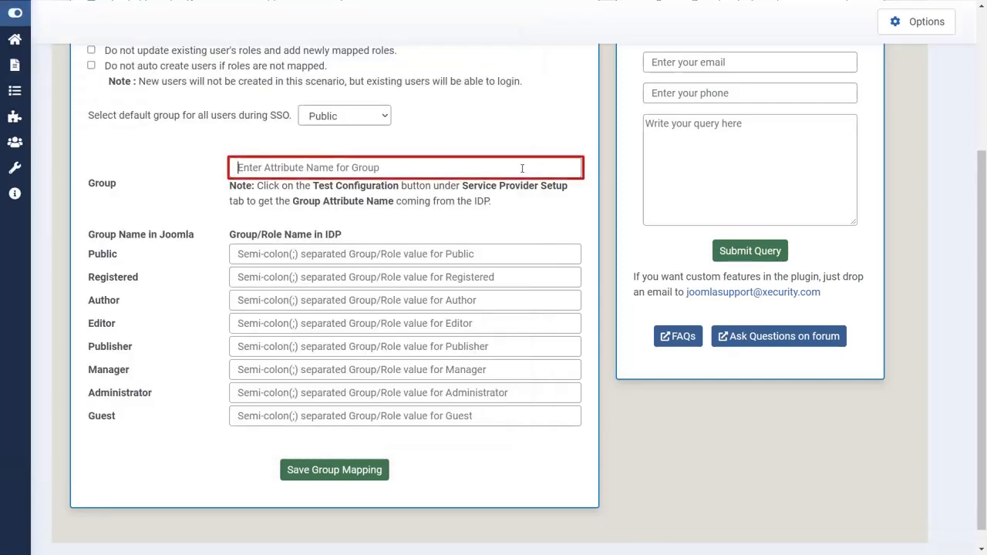
key("ctrl+v")
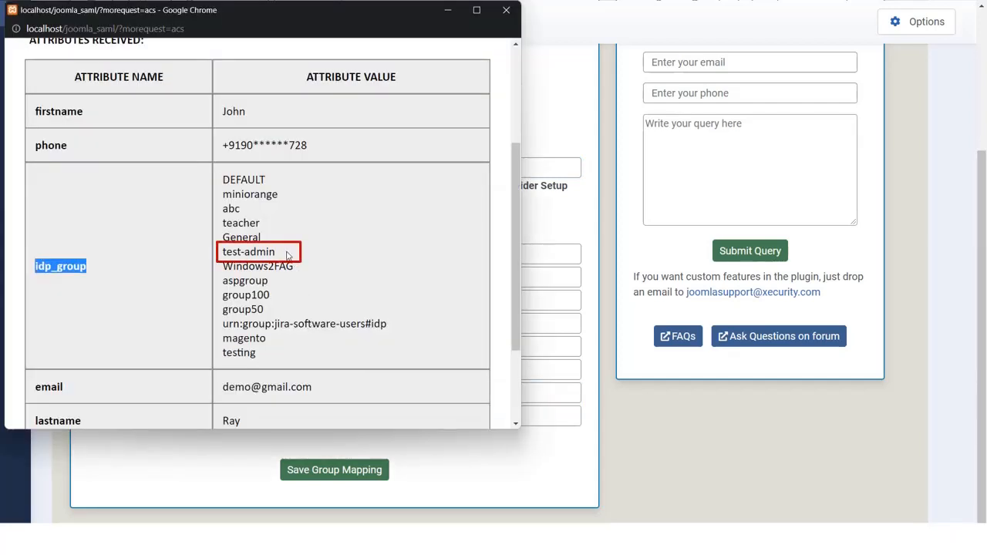
Step: Map the test-admin group value to Administrator and save the group mapping
left_click_drag(287, 255, 222, 254)
key("ctrl+c")
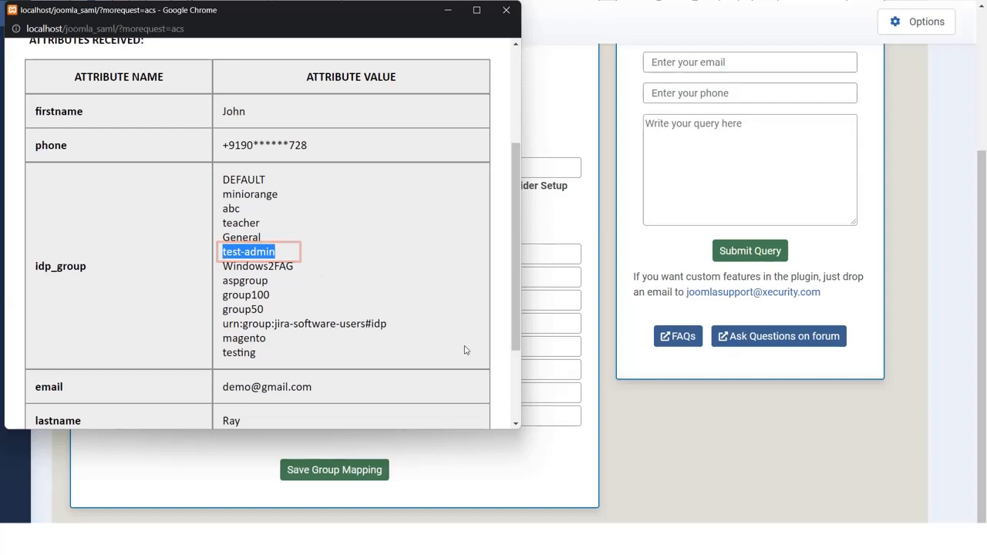
left_click(597, 371)
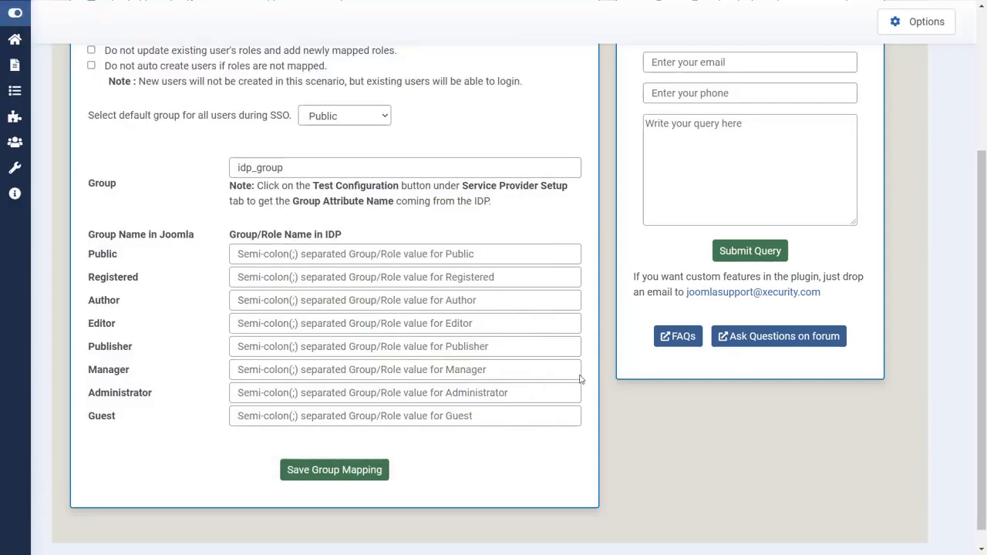
left_click(521, 393)
key("ctrl+v")
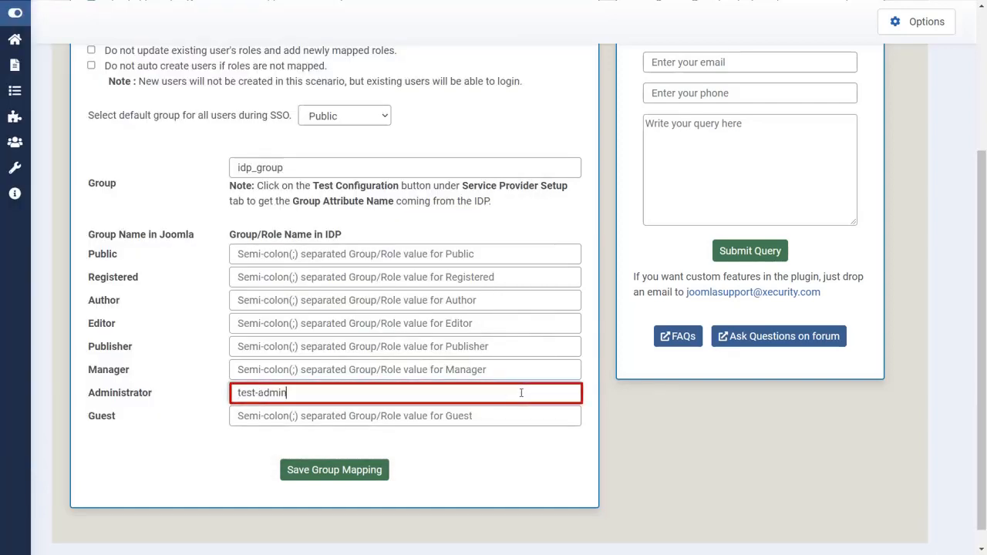
left_click(377, 468)
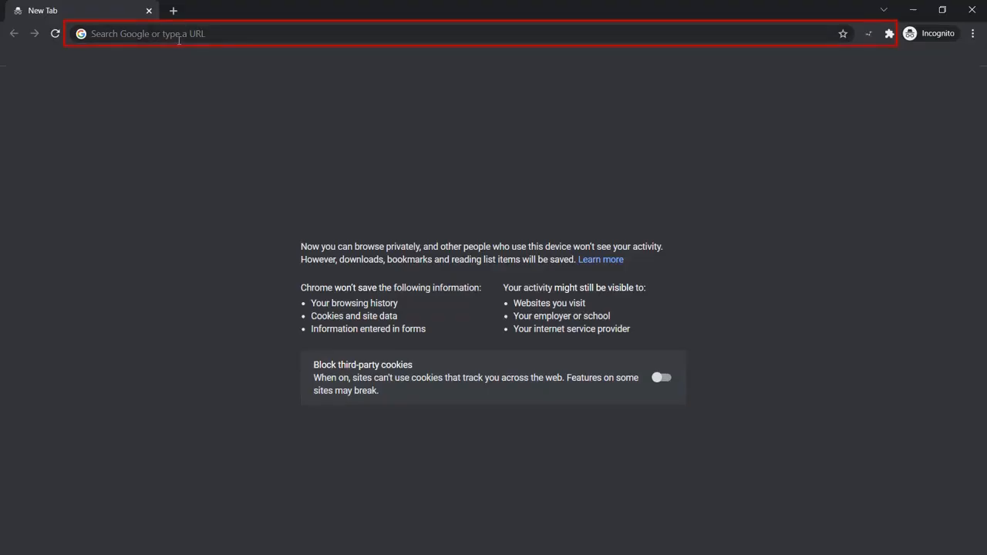
Step: Load the SSO login address in Incognito and sign in at xecurify with the test user's credentials
left_click(178, 41)
type("http://localhost/joomla_saml/?morerequest=sso")
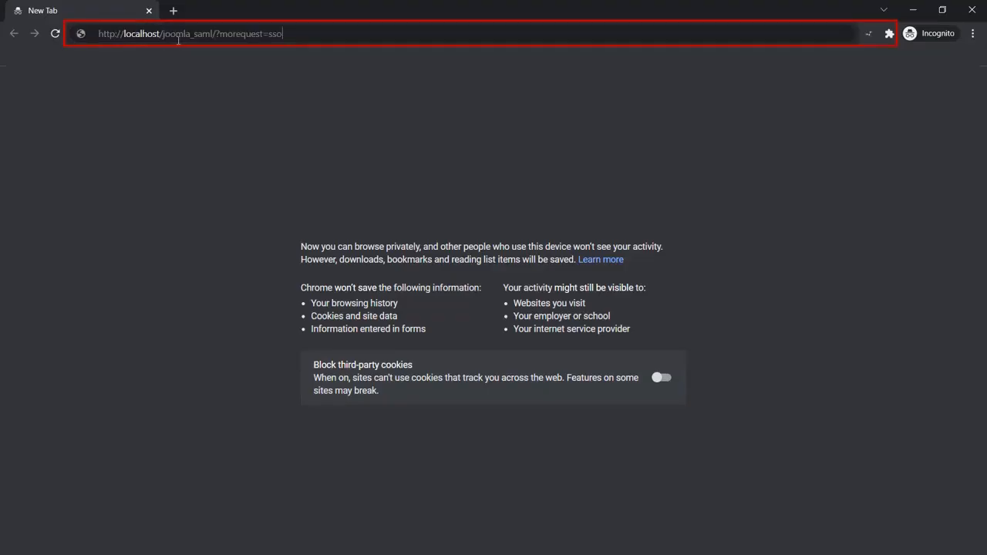
key("Return")
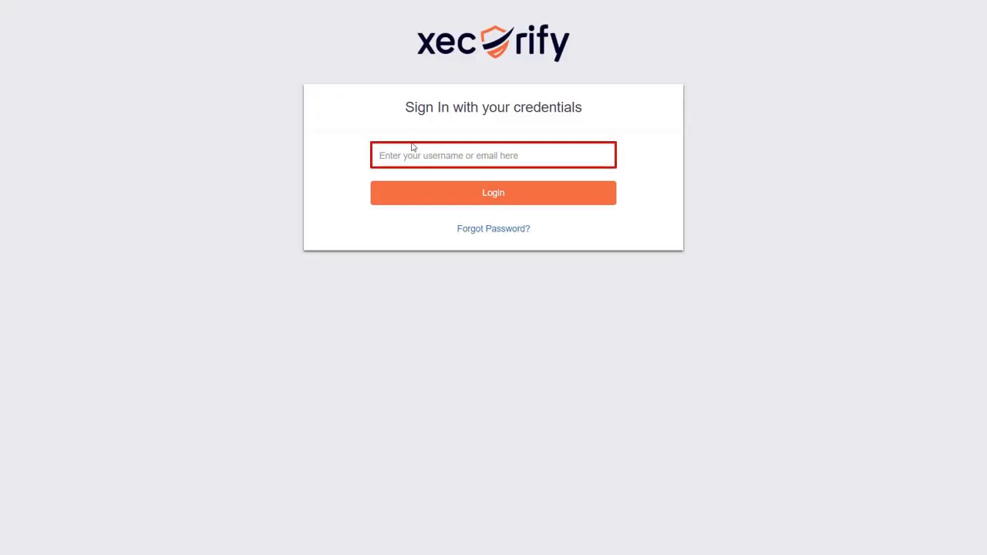
left_click(408, 150)
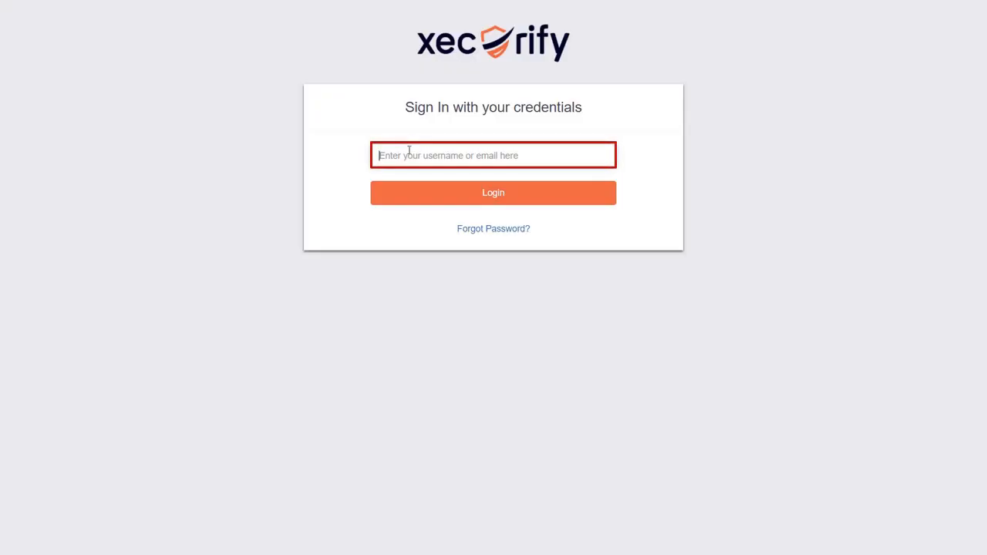
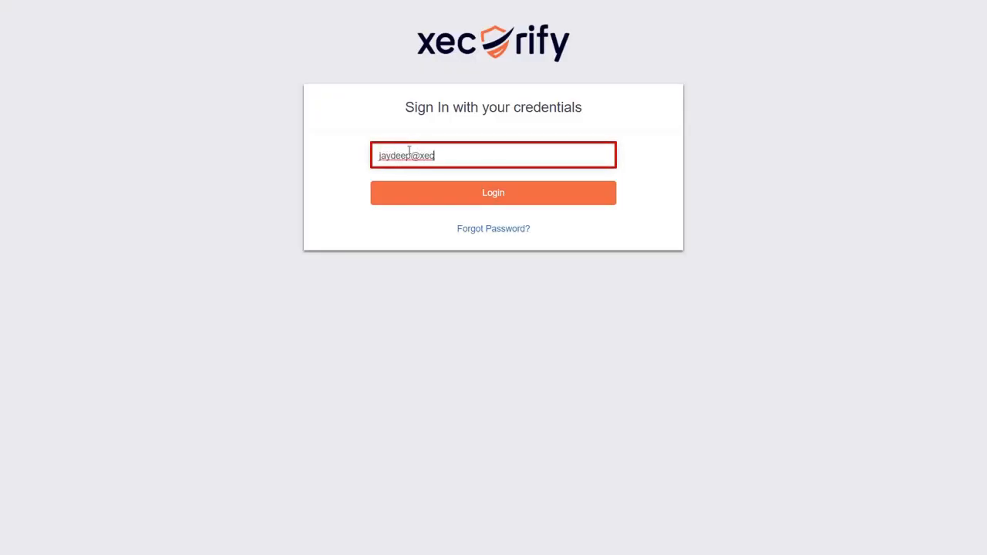
key("Return")
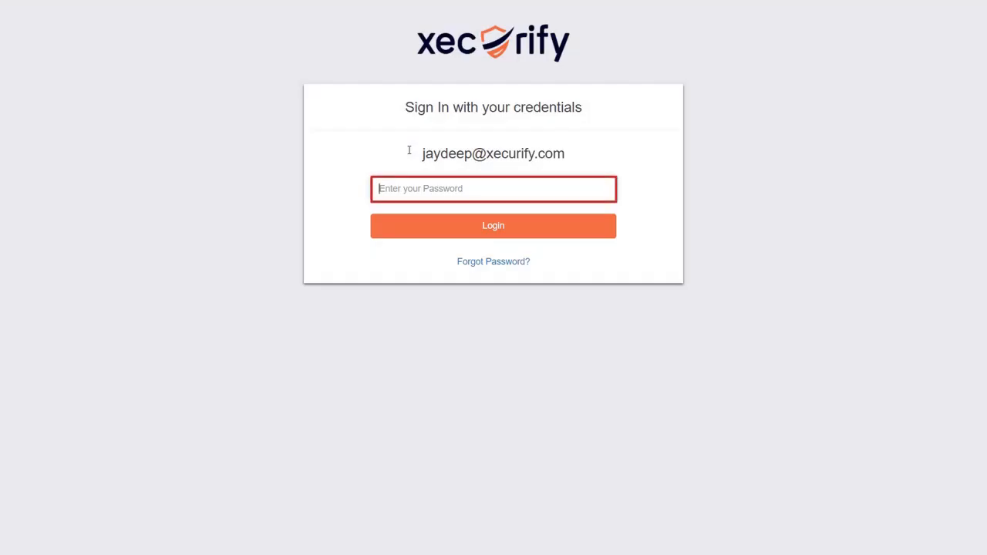
type("********")
key("Return")
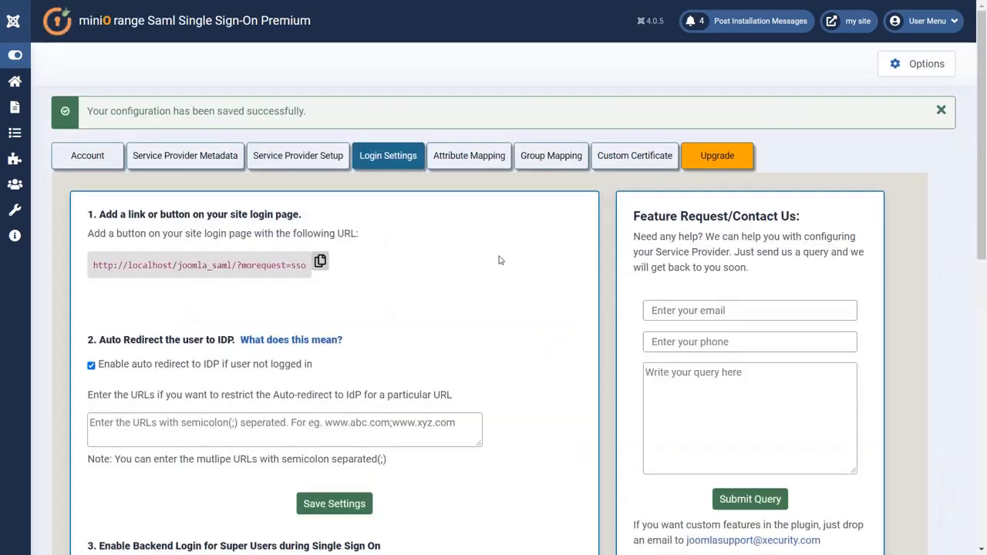
Step: Enable IP based restriction for auto redirect with the allowed IP address pasted in, and save
scroll(499, 260, "down", 8)
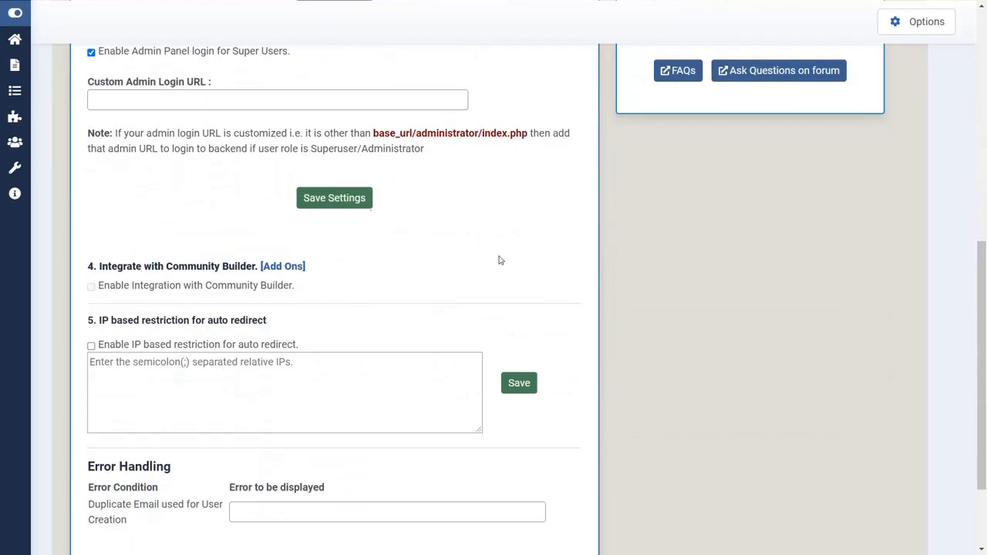
scroll(499, 260, "down", 2)
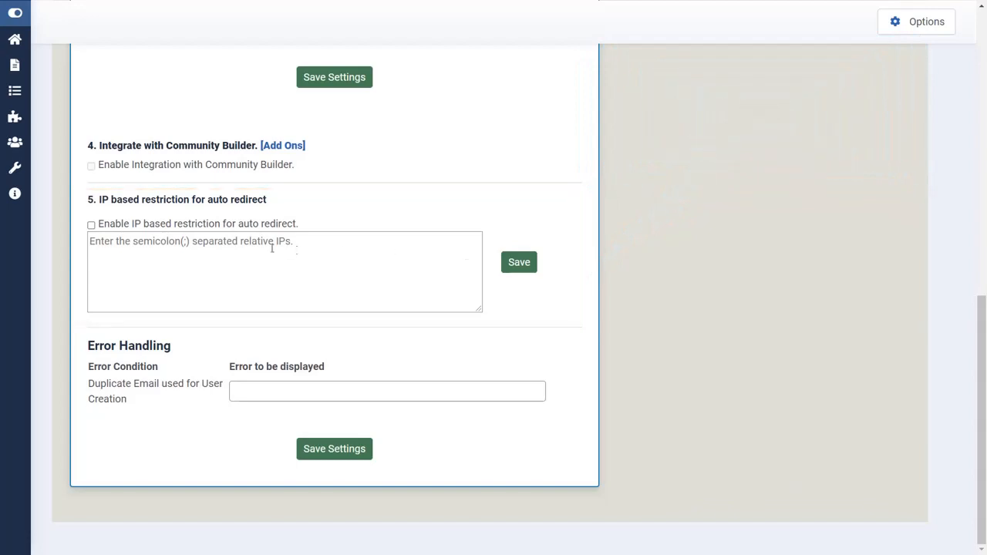
left_click(92, 225)
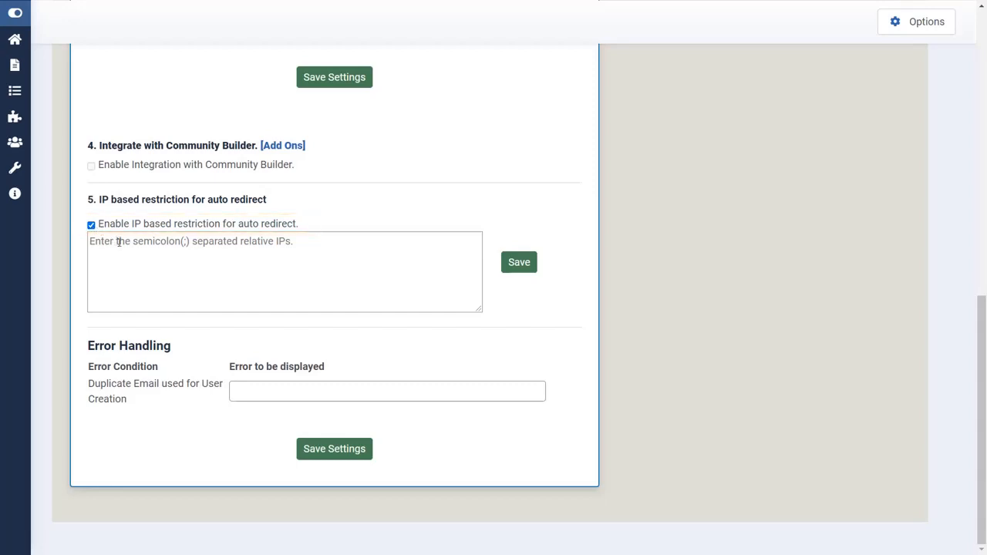
left_click(119, 241)
type("49.2********249.6")
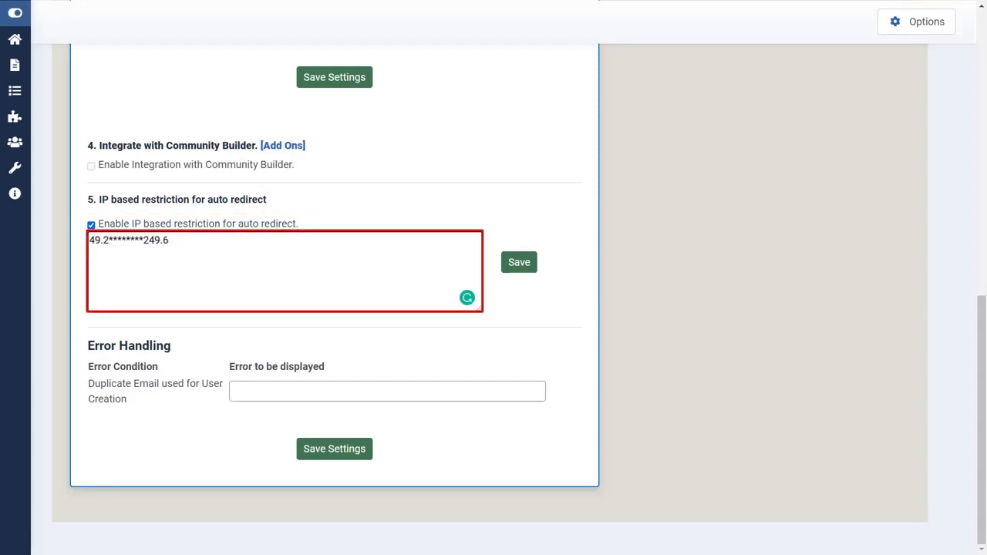
left_click(517, 265)
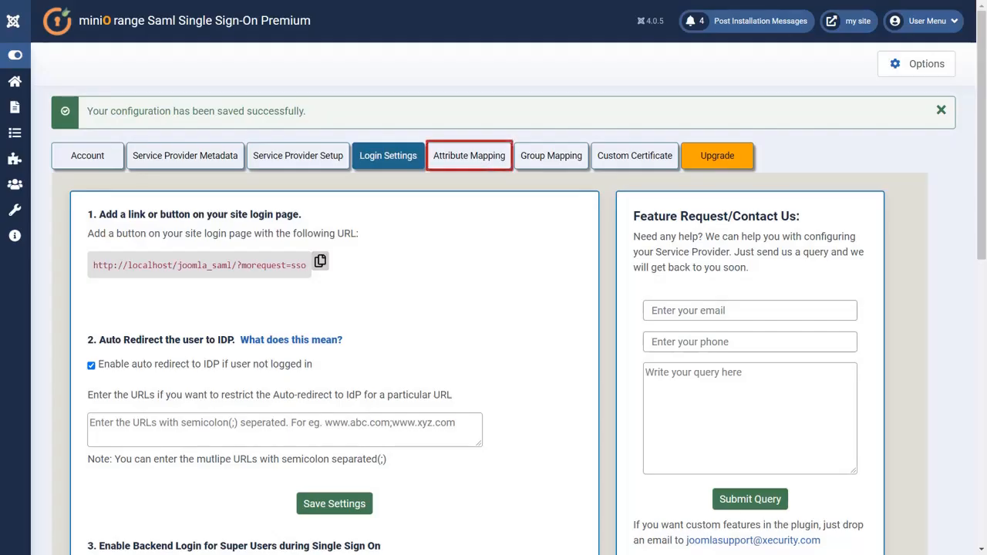
Step: Rerun Test Configuration from Service Provider Setup and review the returned attributes, including idp_group
left_click(460, 163)
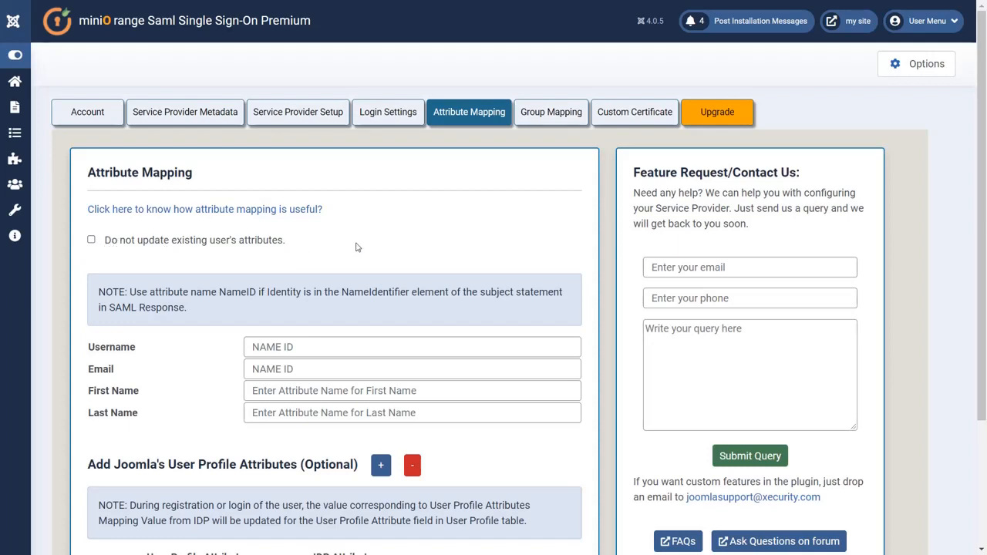
left_click(316, 123)
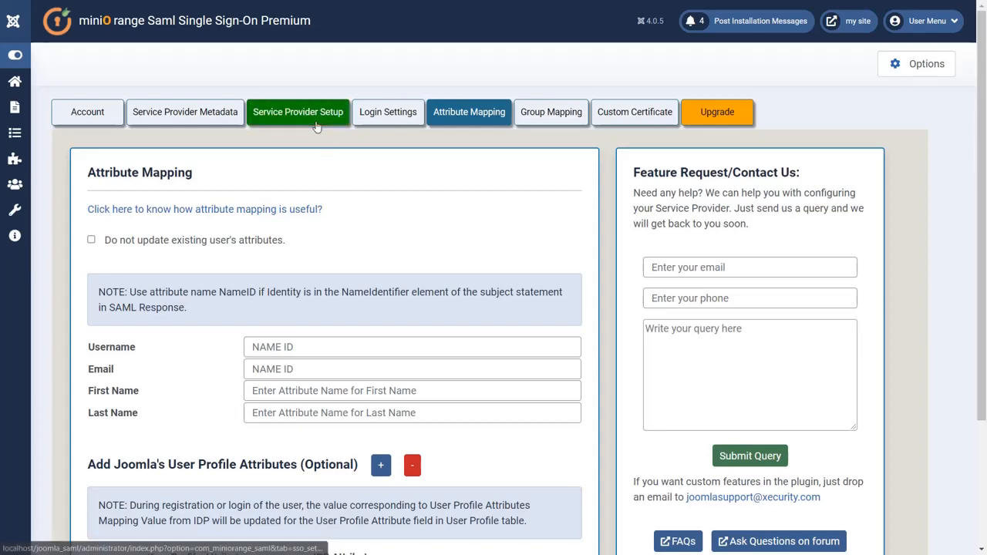
scroll(317, 126, "down", 5)
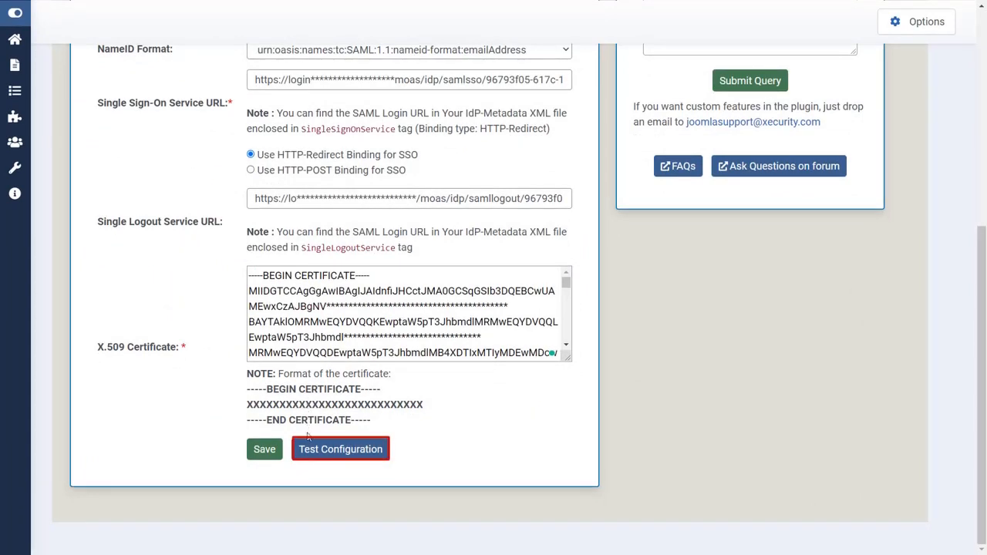
left_click(311, 449)
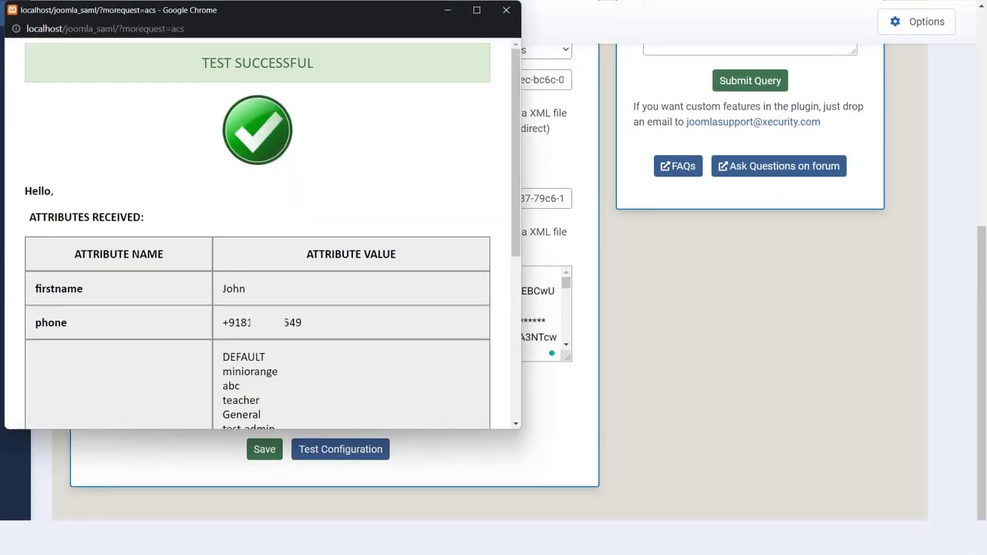
scroll(160, 146, "down", 5)
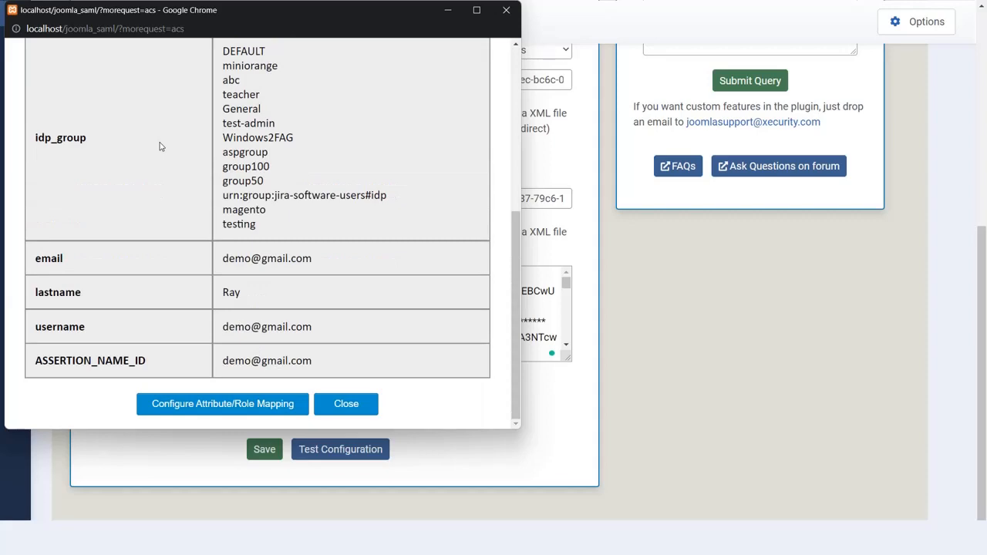
scroll(160, 146, "up", 5)
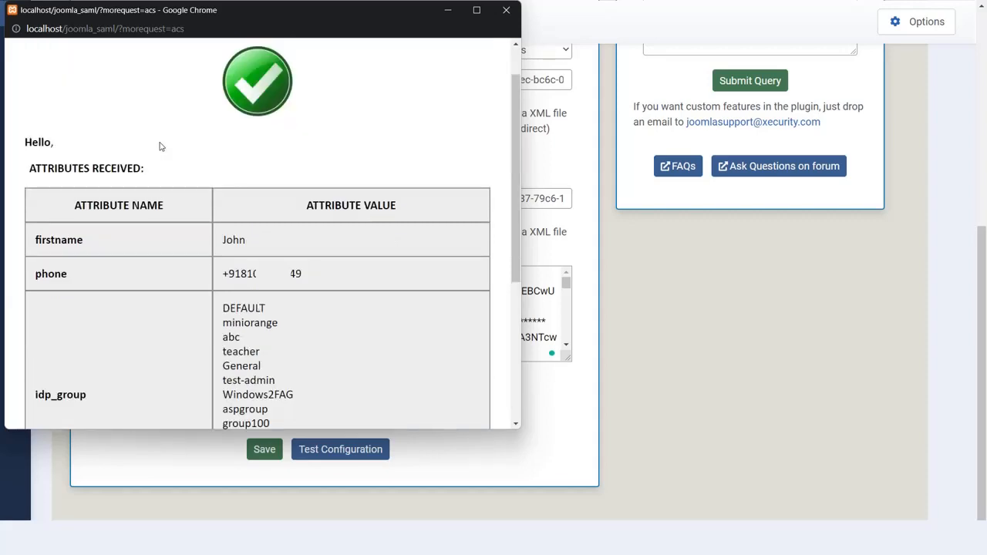
left_click_drag(177, 29, 644, 29)
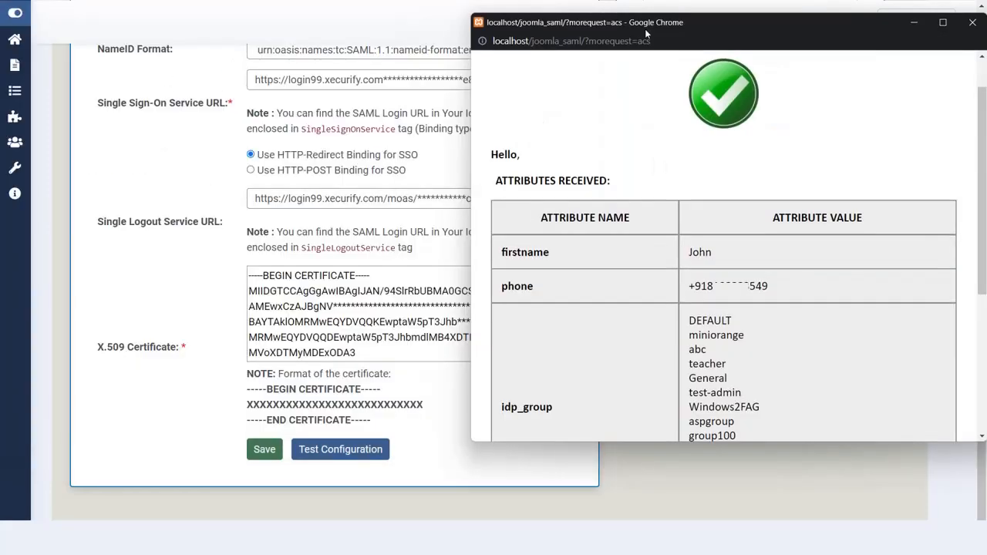
left_click(346, 181)
scroll(346, 181, "up", 5)
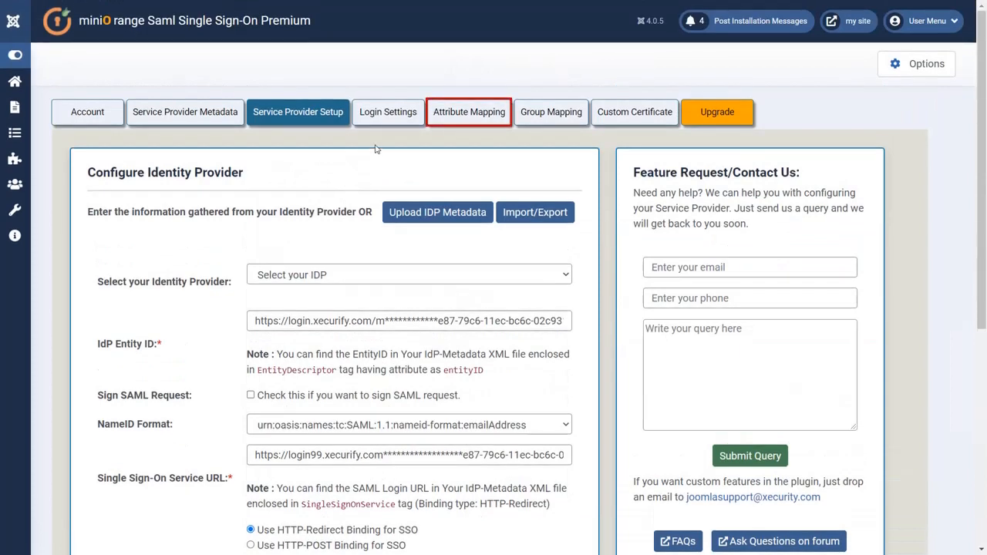
Step: In Attribute Mapping, set the Username field to the attribute username from the test results
left_click(457, 111)
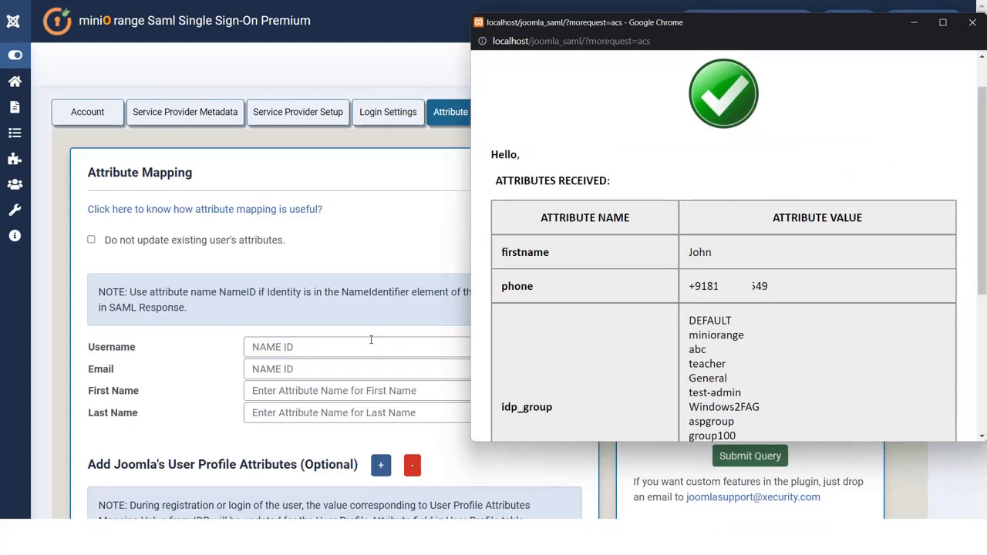
scroll(530, 325, "down", 3)
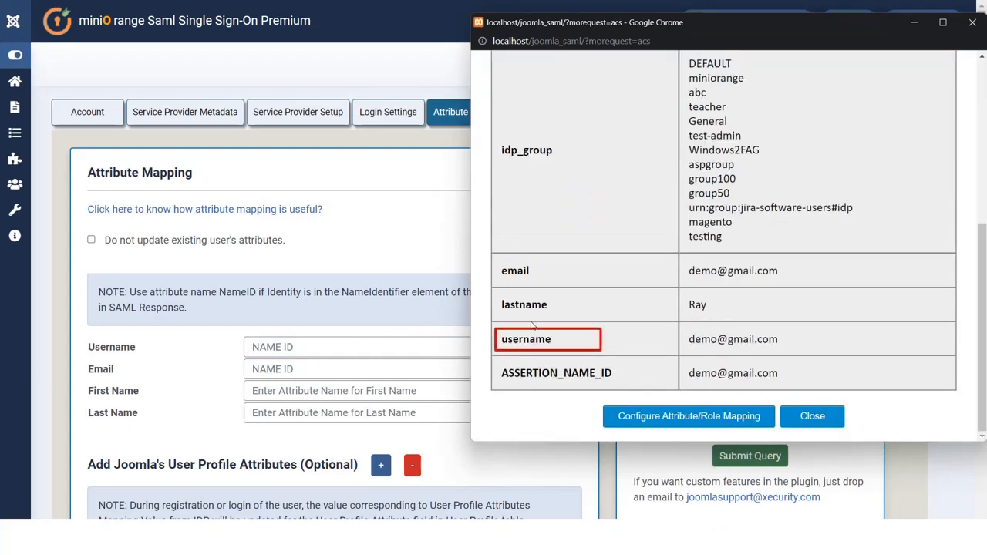
left_click_drag(562, 337, 498, 350)
key("ctrl+c")
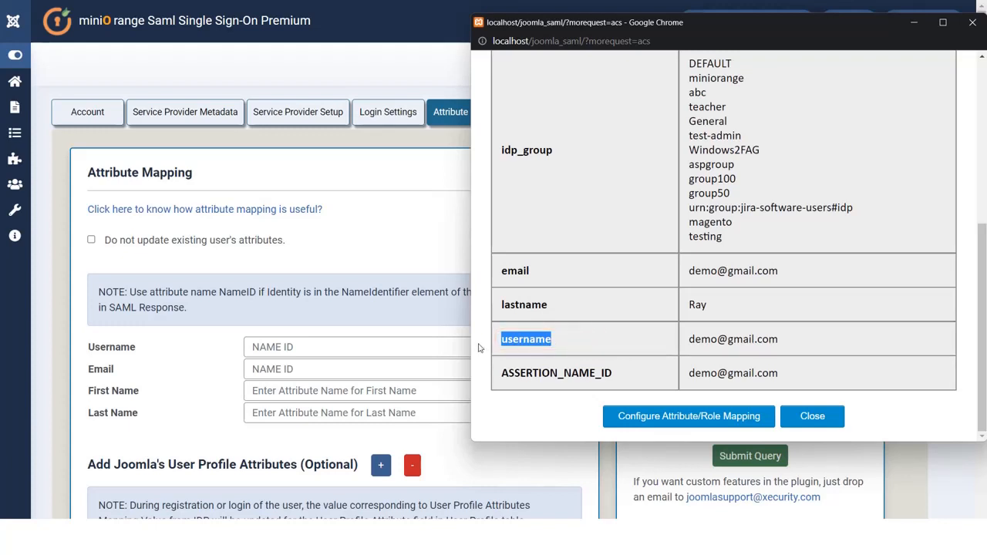
left_click(385, 337)
left_click(388, 340)
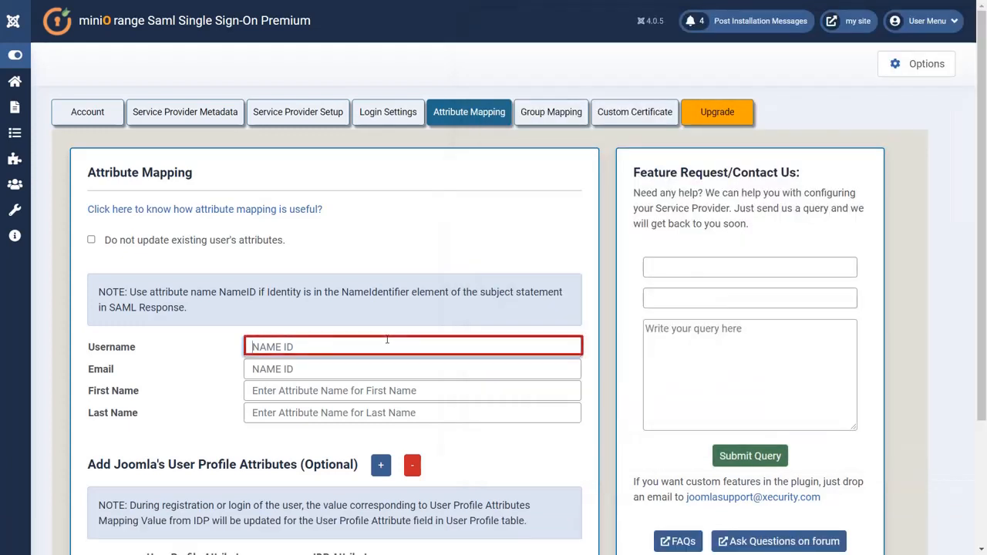
key("ctrl+v")
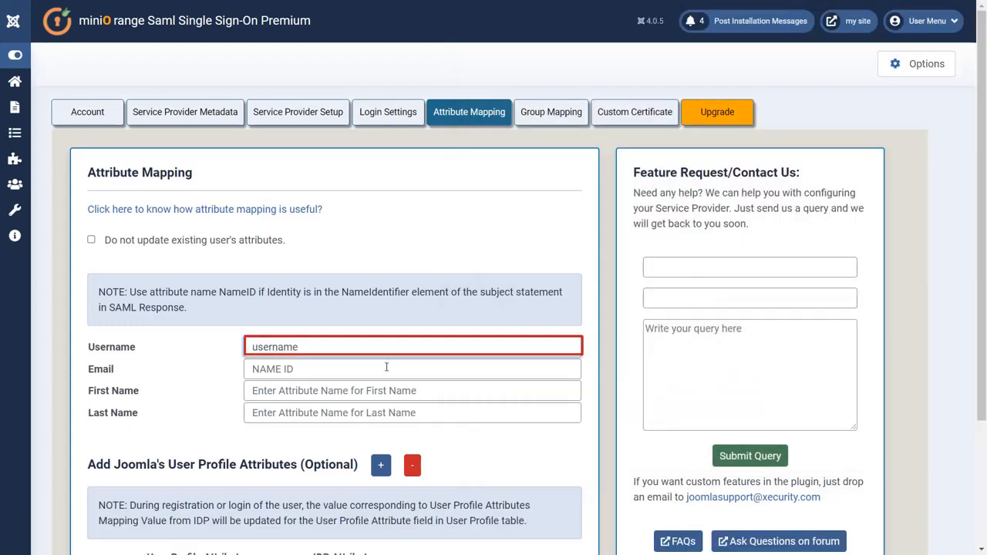
Step: Set the Email mapping field to the attribute email
left_click(387, 367)
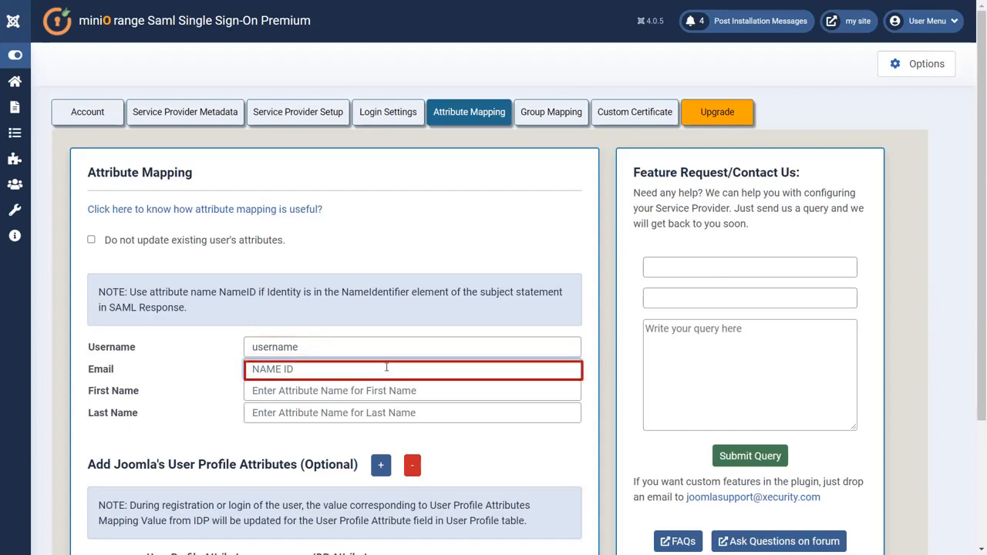
key("alt+Tab")
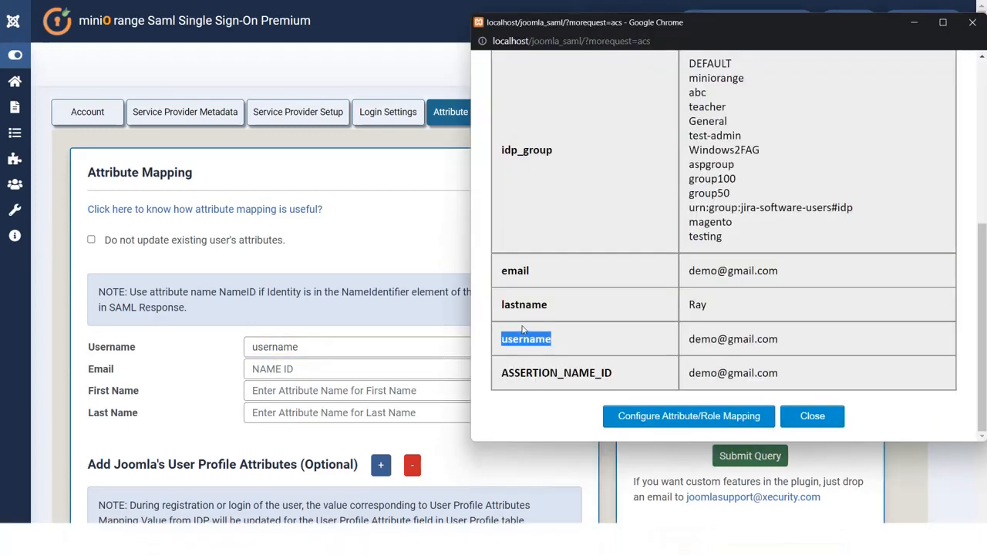
left_click_drag(533, 272, 498, 276)
key("ctrl+c")
left_click(393, 369)
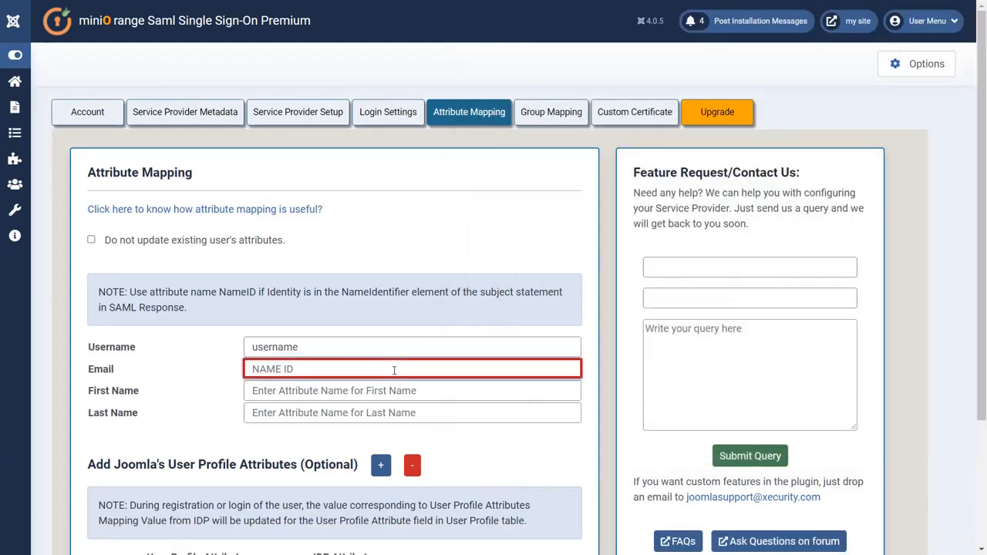
key("ctrl+v")
Step: Set the First Name mapping field to the attribute firstname
left_click(395, 385)
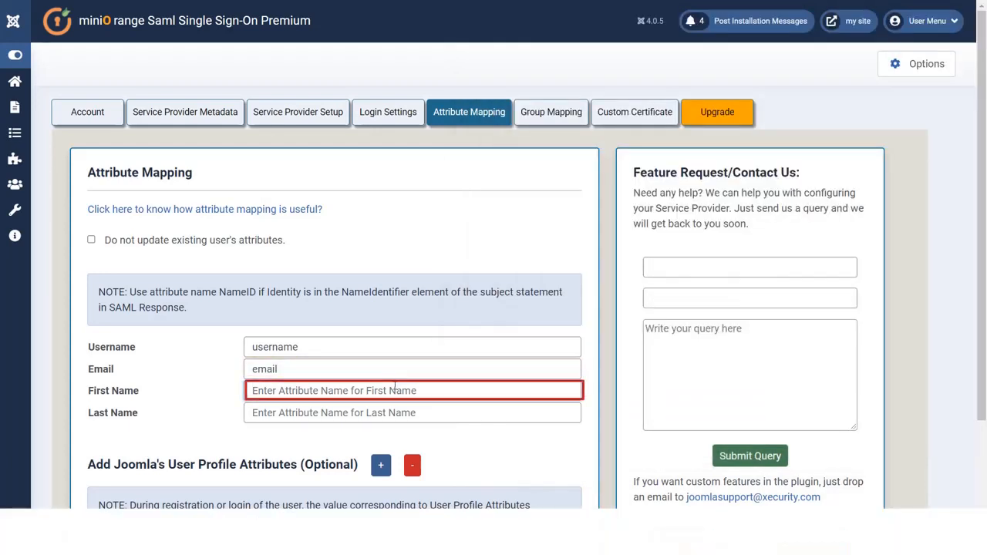
key("alt+Tab")
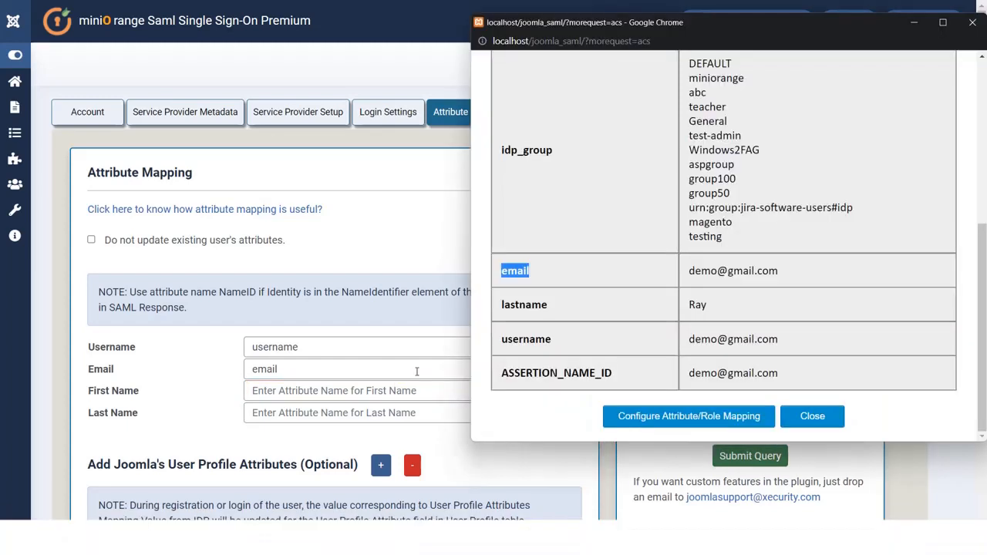
scroll(528, 354, "up", 5)
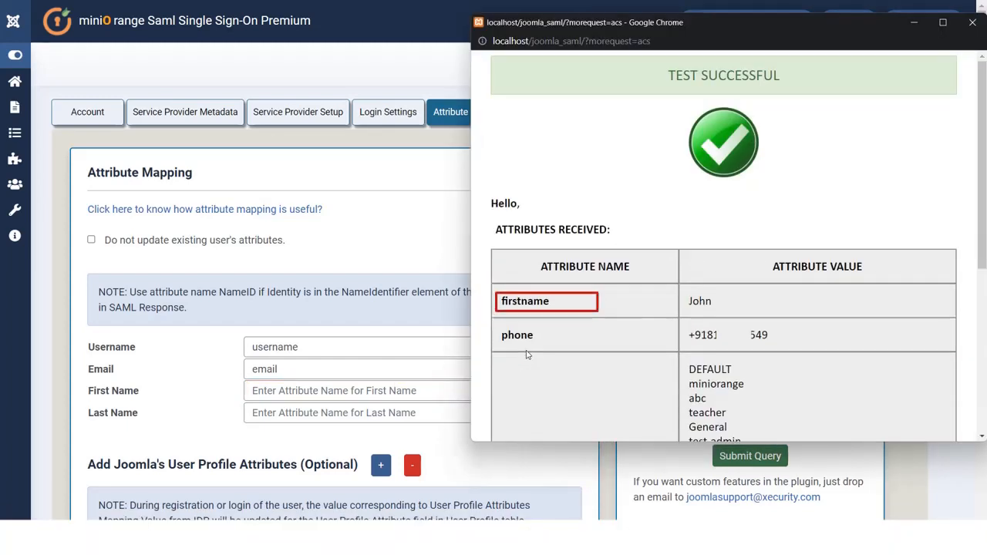
left_click_drag(571, 301, 499, 303)
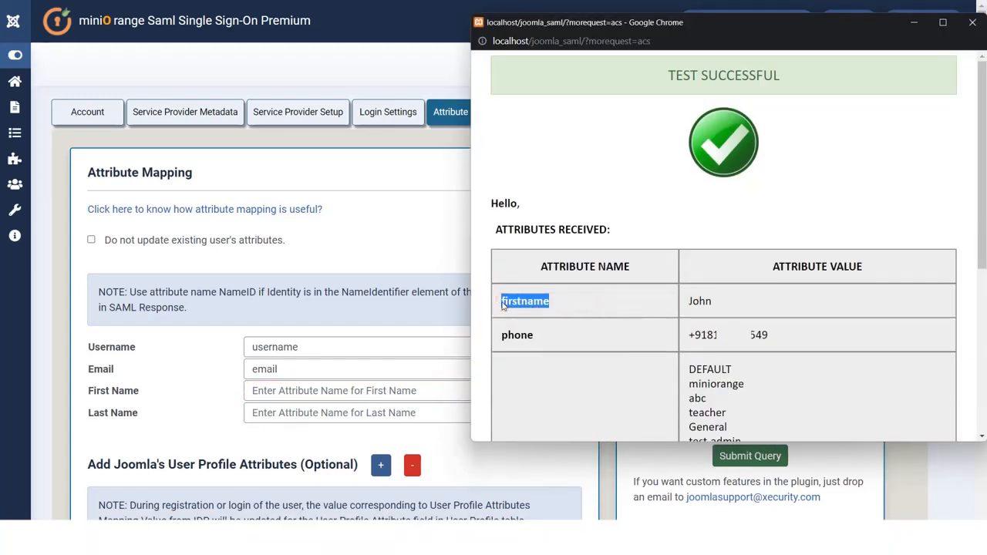
key("ctrl+c")
left_click(386, 390)
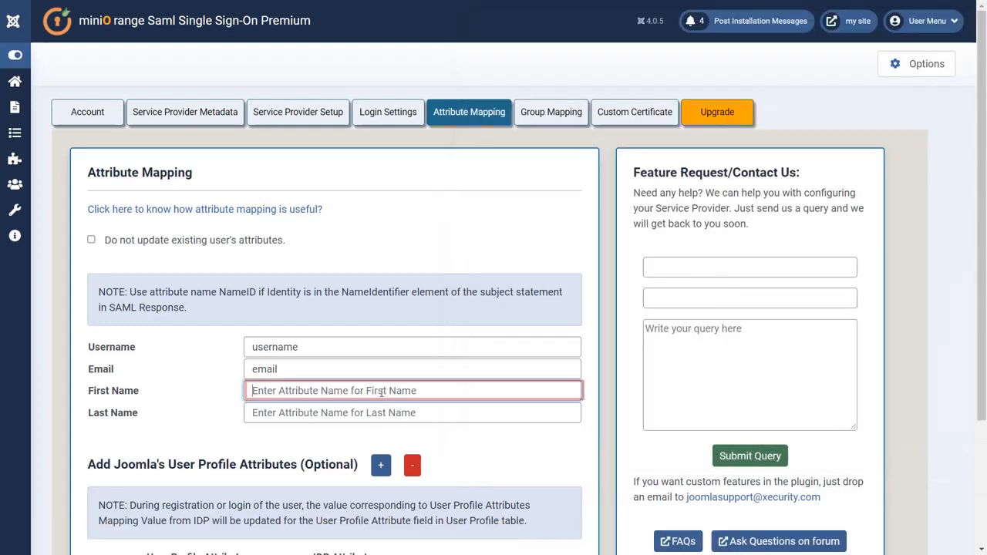
key("ctrl+v")
Step: Set the Last Name mapping field to lastname and save the attribute mapping
left_click(375, 410)
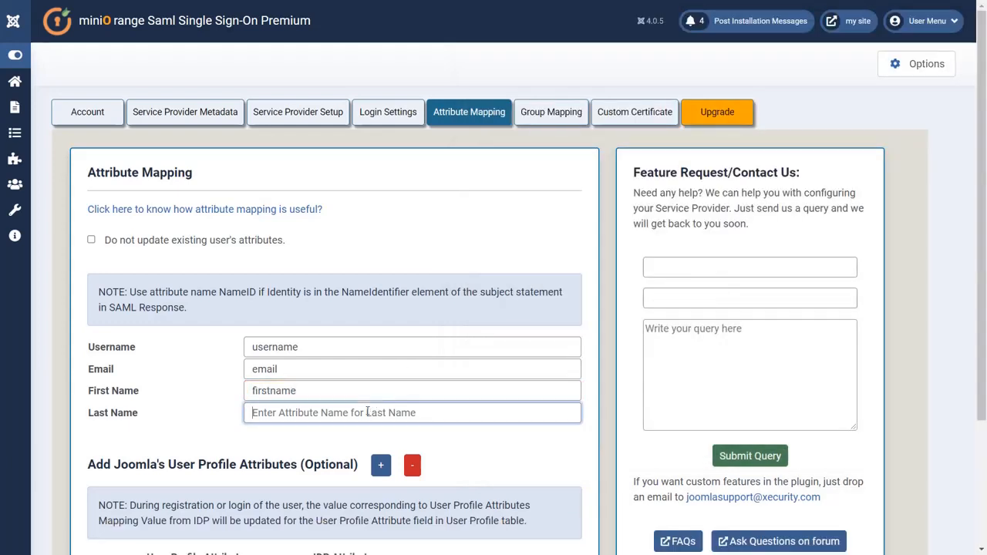
key("alt+Tab")
scroll(505, 382, "down", 4)
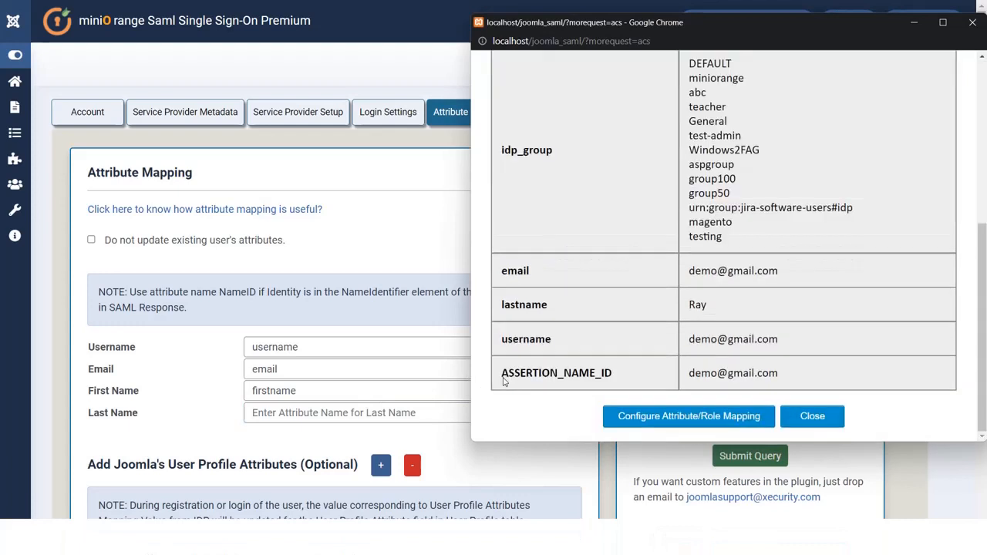
left_click_drag(551, 307, 498, 306)
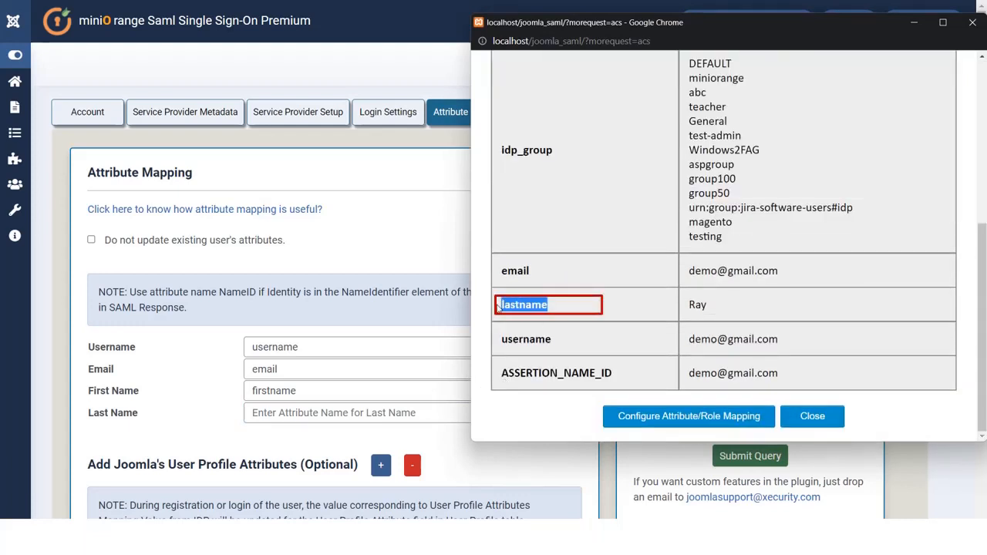
key("ctrl+c")
left_click(412, 409)
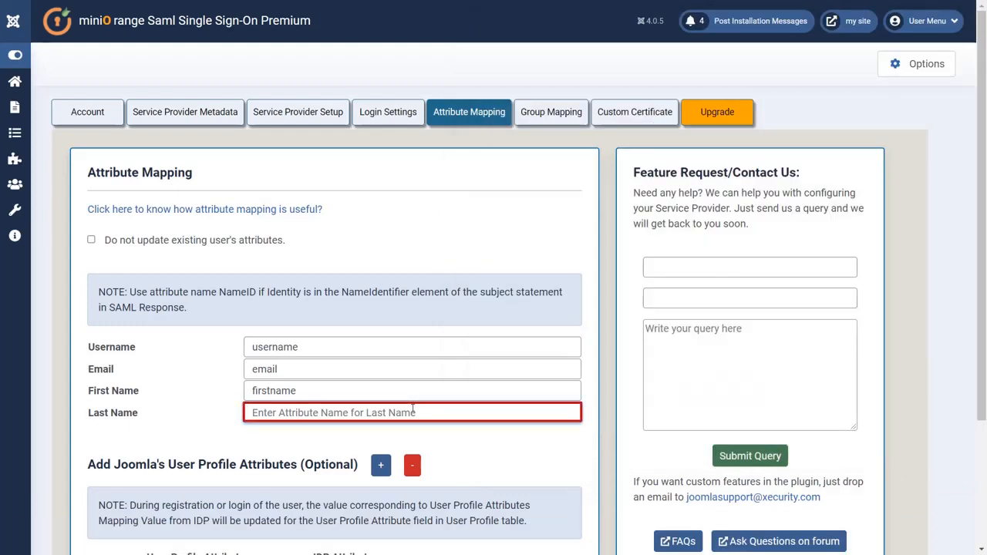
key("ctrl+v")
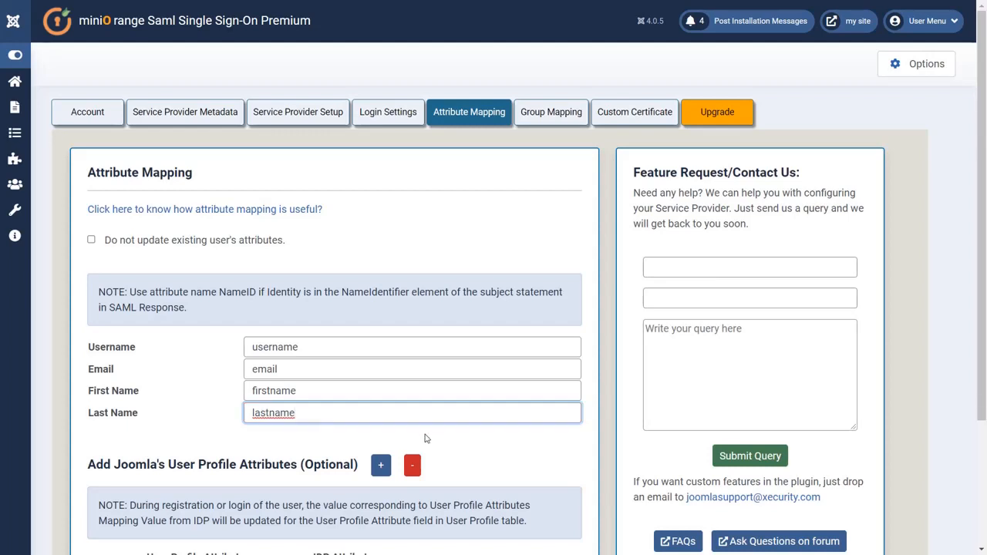
left_click(424, 437)
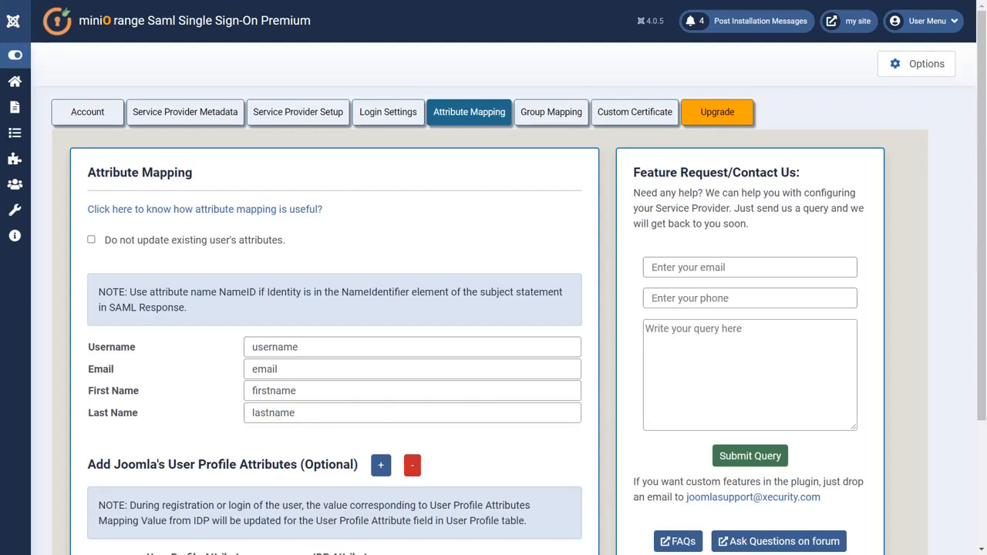
scroll(463, 416, "down", 3)
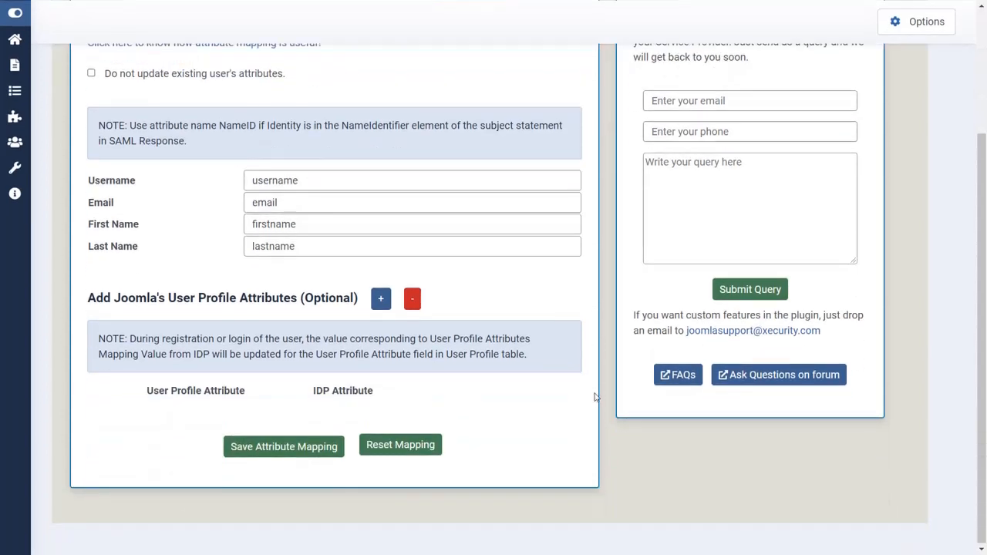
left_click(299, 447)
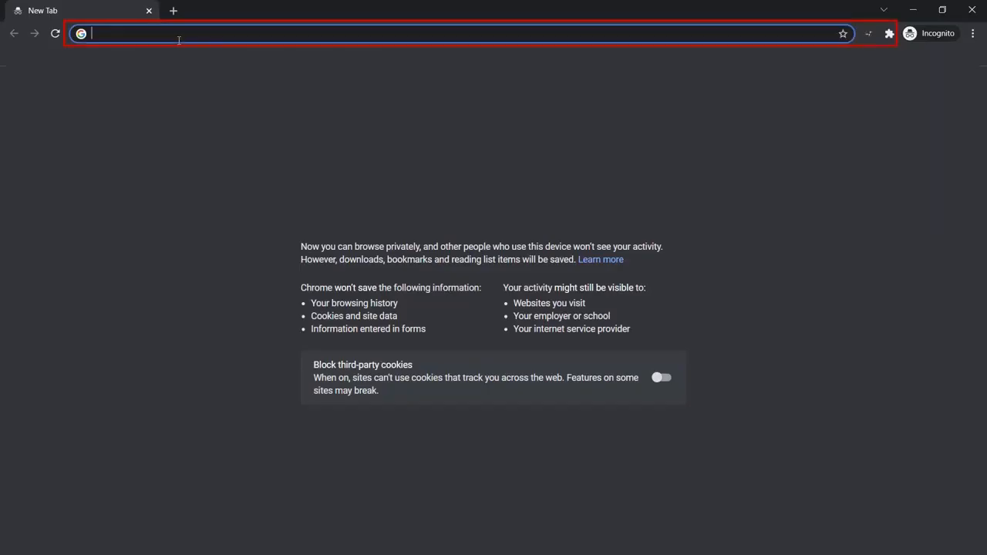
Step: Load the site's ?morequest=sso URL and sign in to xecurify with the demo account's e-mail and password
key("ctrl+v")
key("Return")
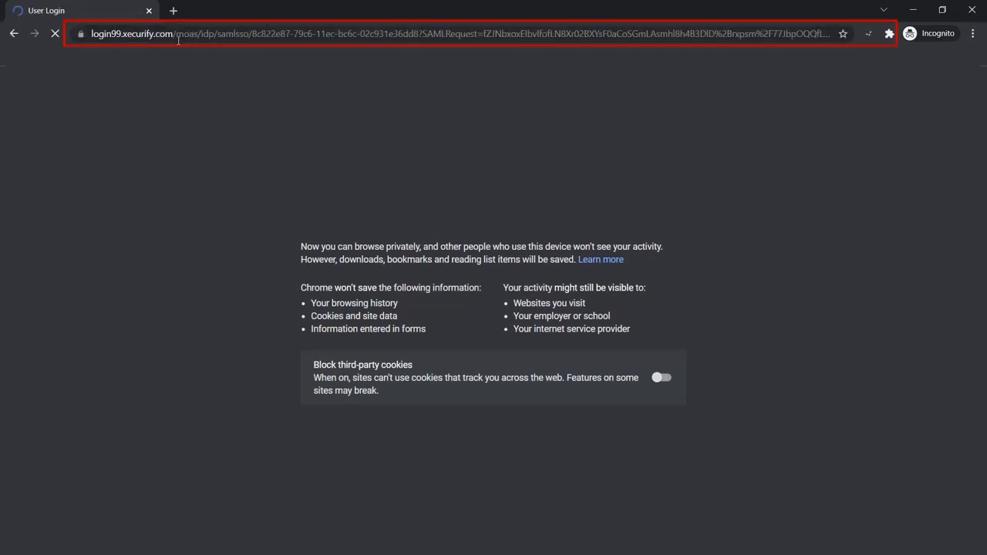
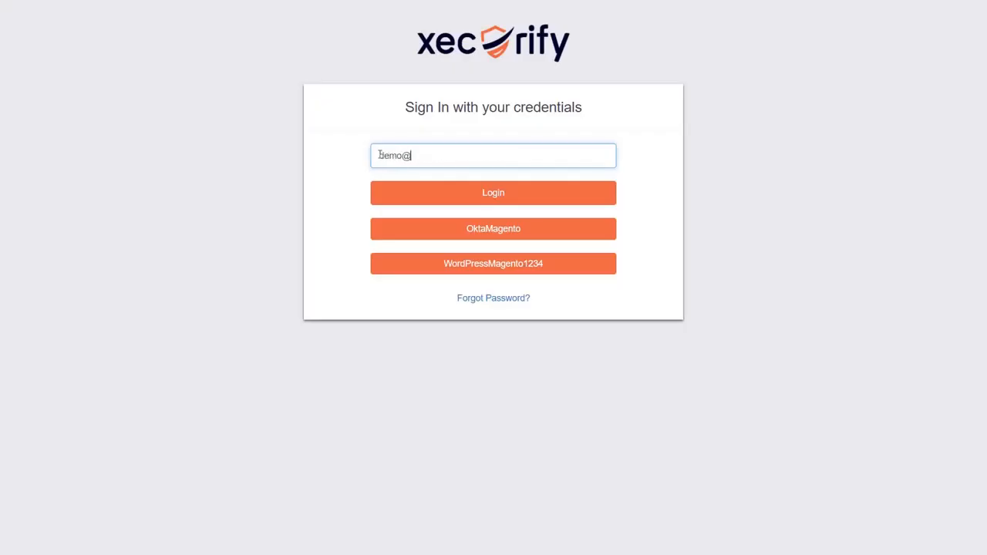
left_click(434, 190)
type("••••••••••")
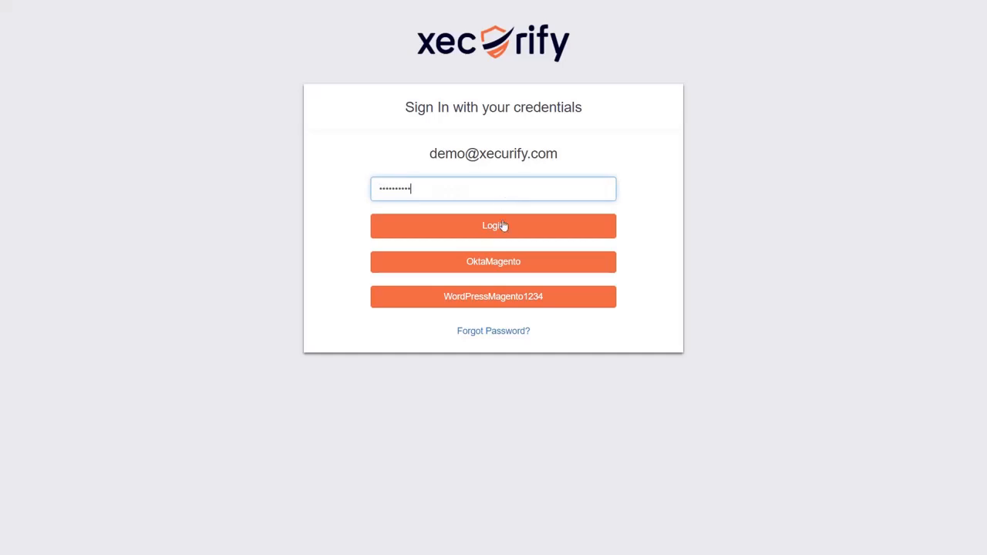
left_click(502, 225)
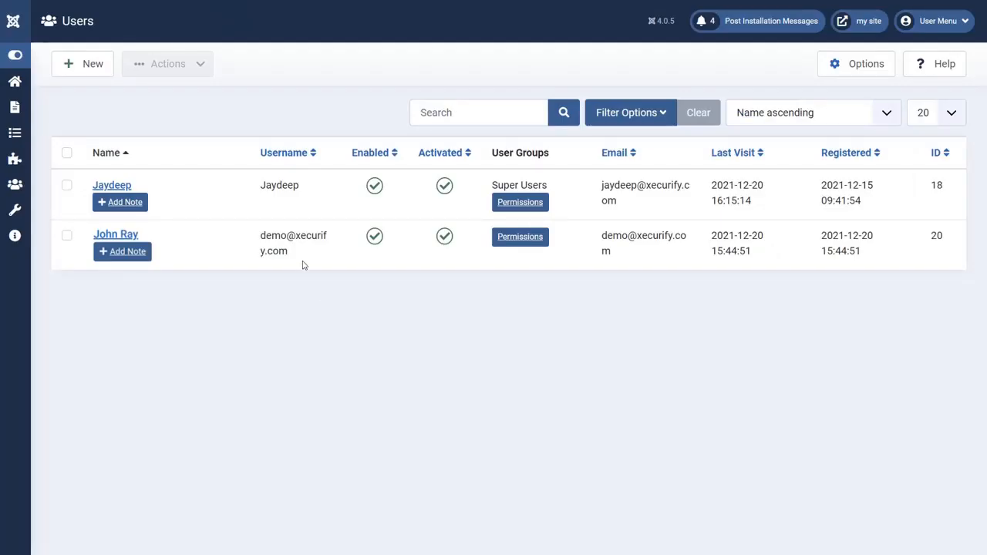
Step: Point out the new SSO user's username and e-mail address in the Users list
left_click_drag(287, 252, 259, 243)
left_click(259, 247)
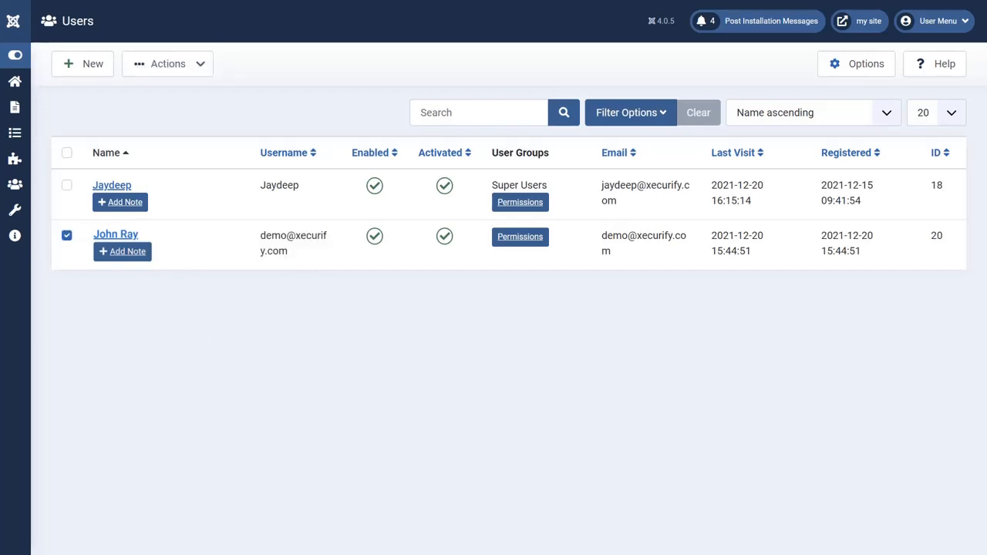
left_click(70, 233)
left_click_drag(628, 263, 602, 236)
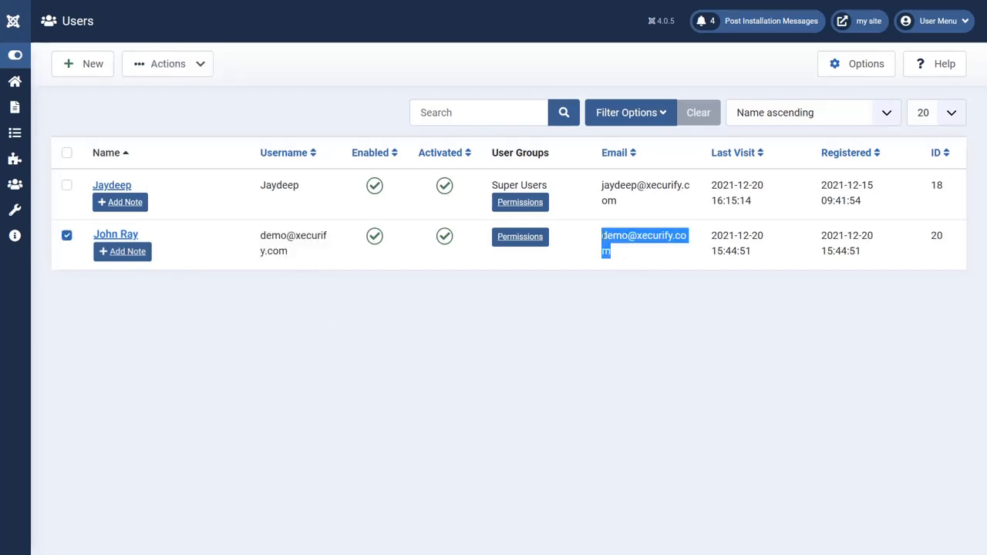
left_click(561, 358)
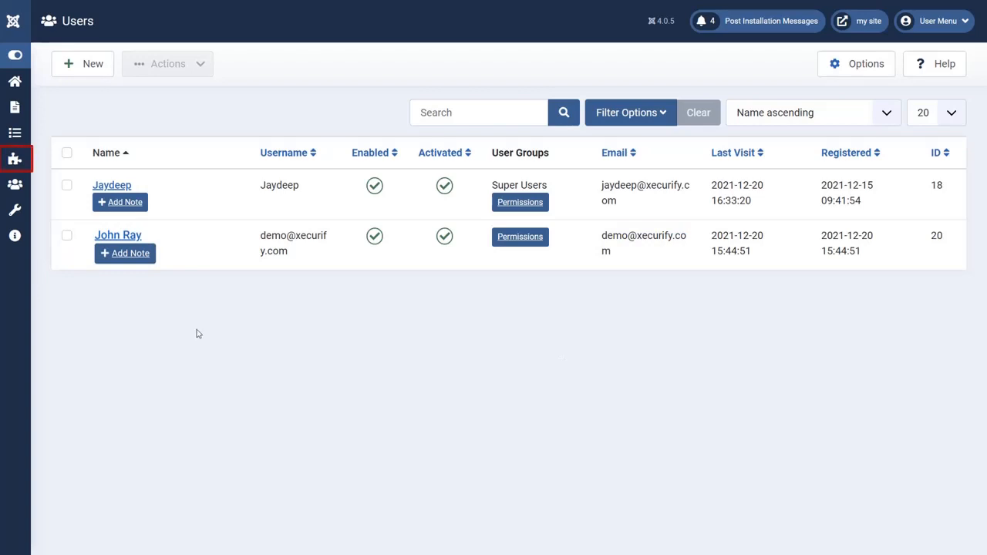
Step: Go to Components > miniOrange SAML > Mapping for the attribute mapping settings
left_click(13, 165)
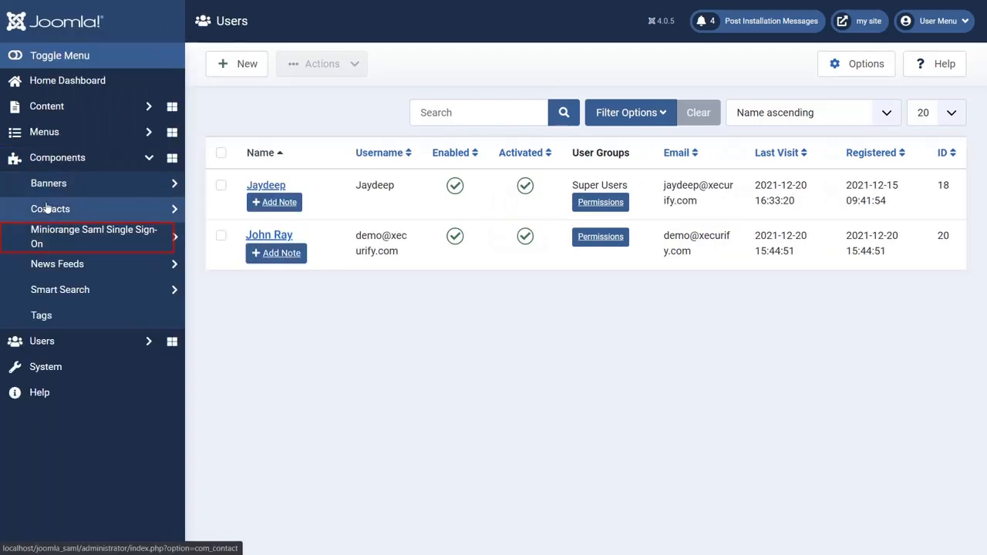
left_click(66, 236)
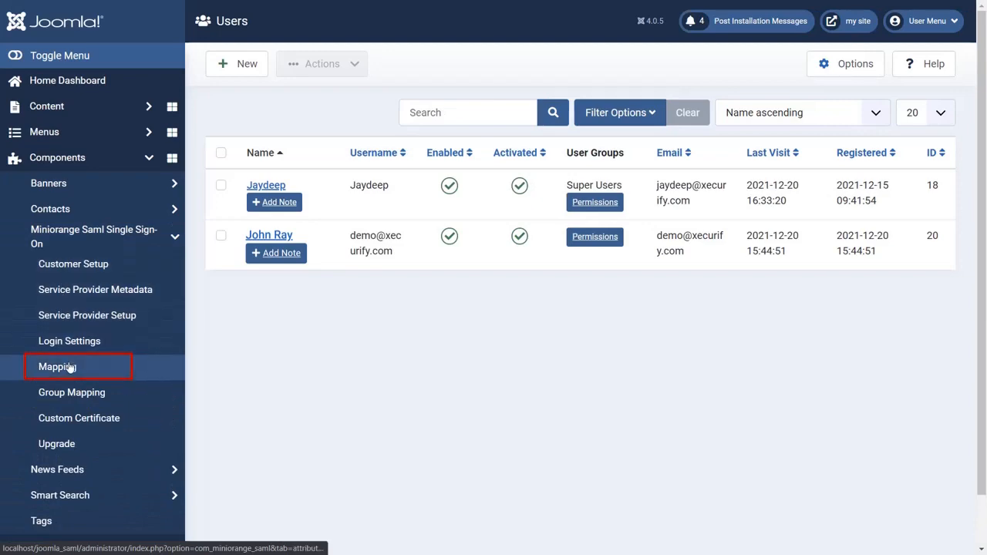
left_click(66, 367)
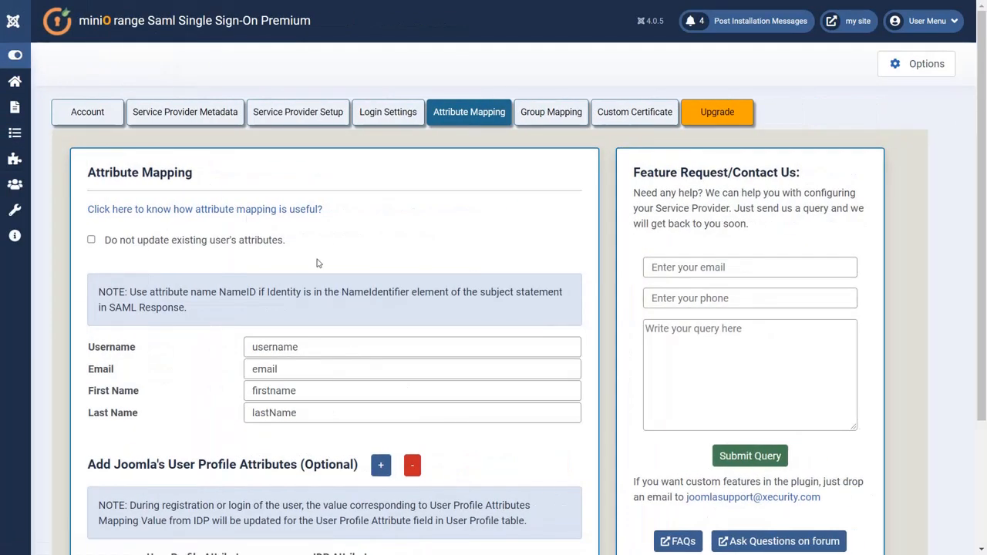
scroll(316, 263, "down", 2)
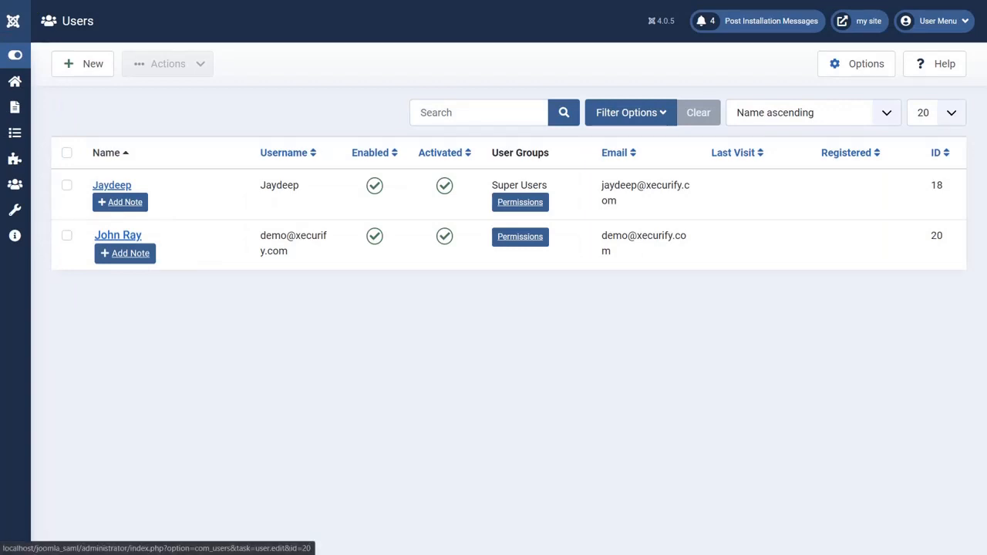
Step: Show the new user's empty Address 1 and Phone profile fields, then close without saving
left_click(118, 235)
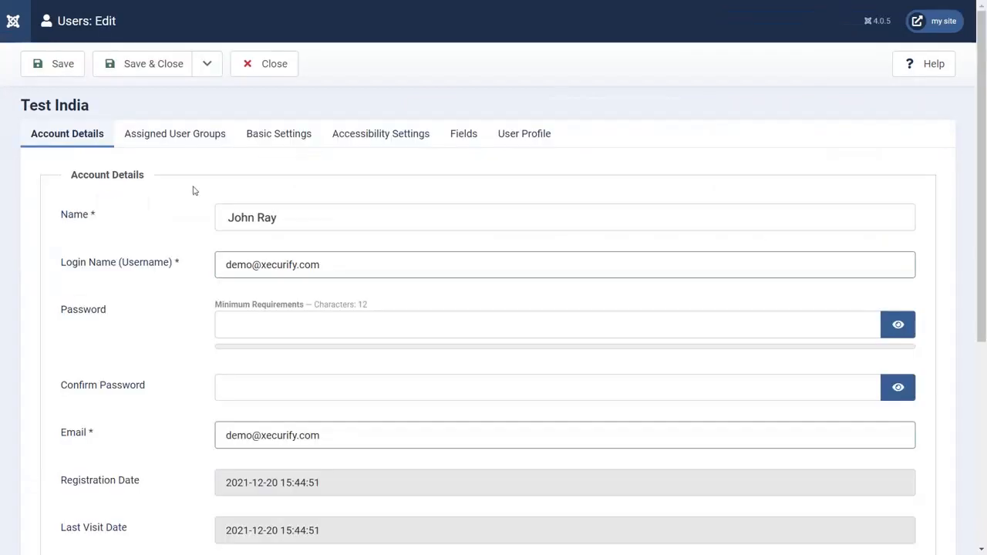
left_click(510, 134)
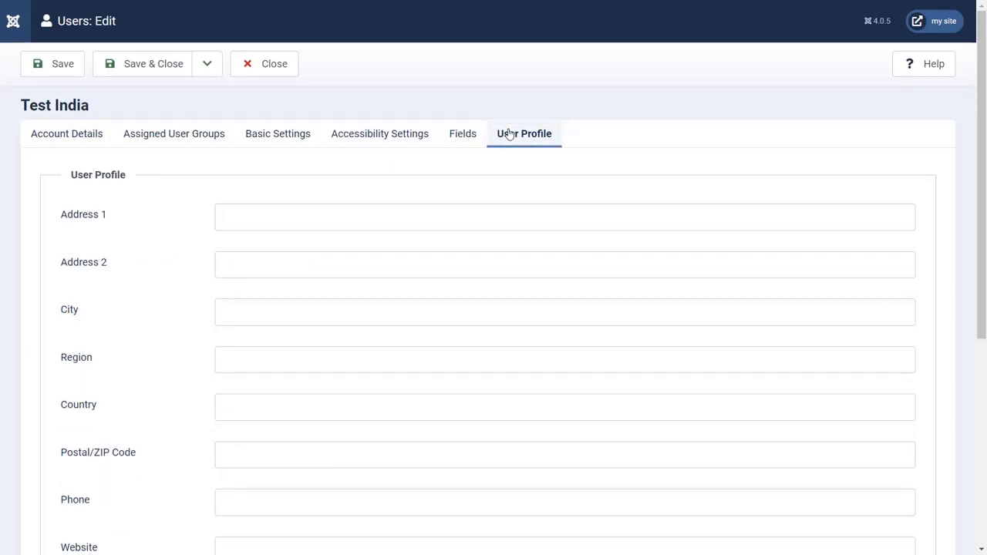
left_click(240, 211)
left_click(240, 494)
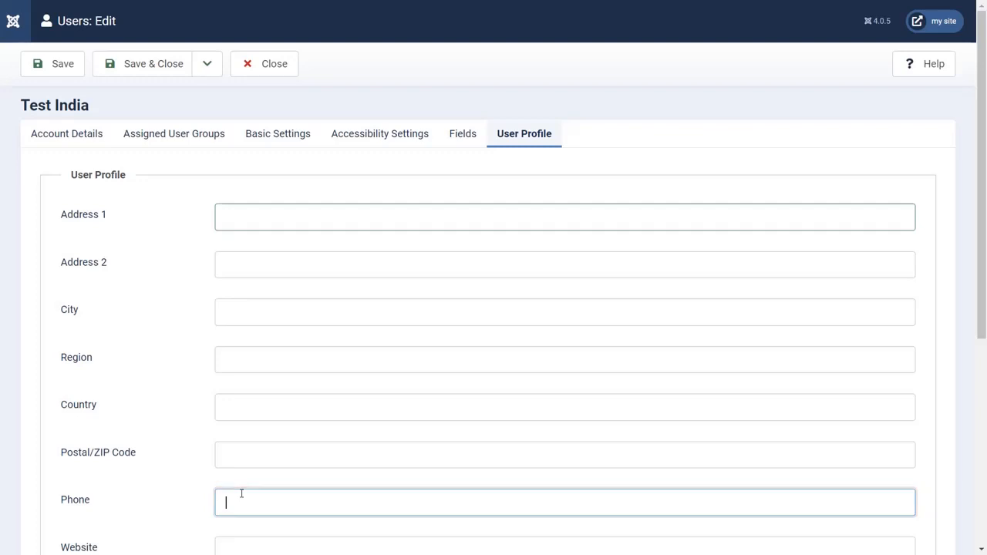
left_click(246, 65)
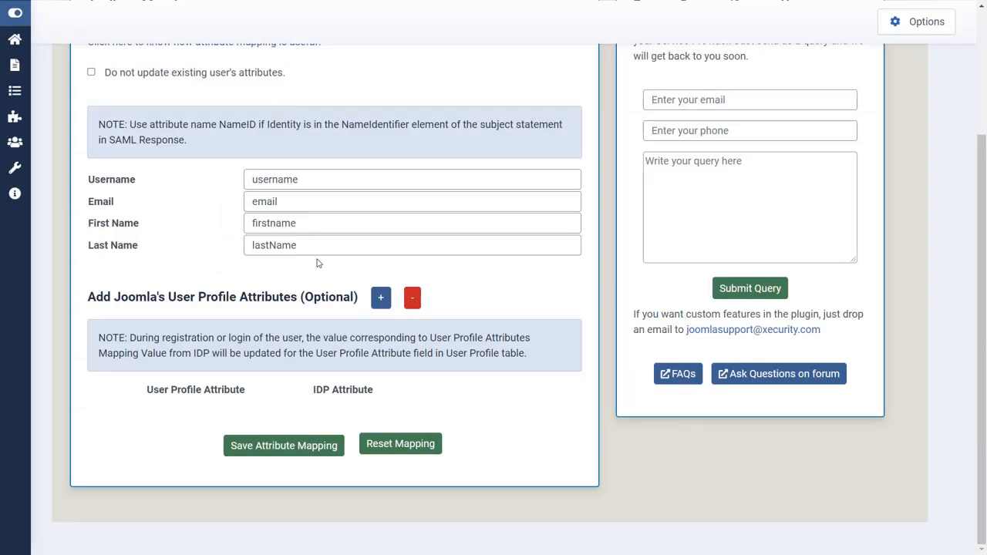
Step: Add a User Profile mapping of Joomla field 'phone' to IdP attribute 'phone' and save it
left_click(380, 298)
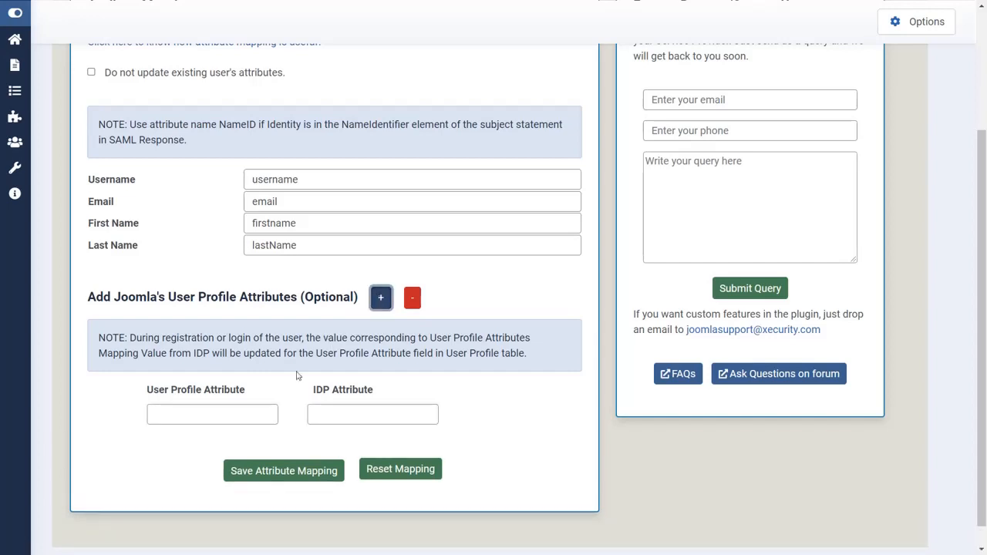
left_click(212, 414)
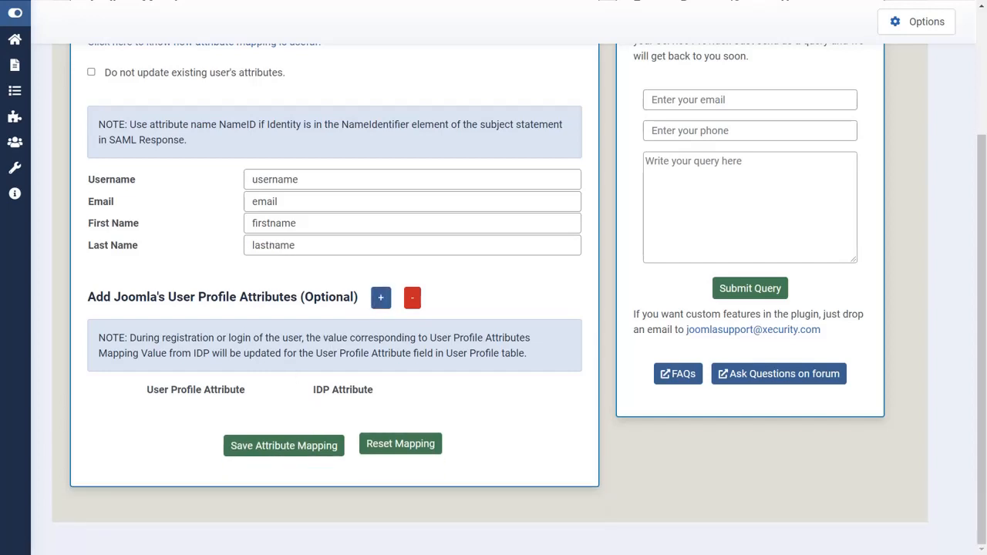
left_click(388, 307)
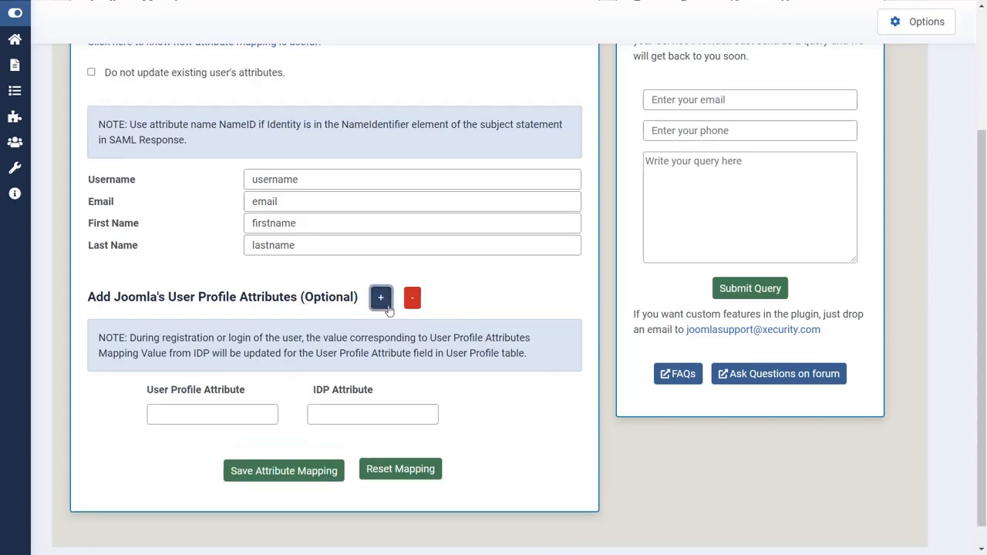
left_click(258, 411)
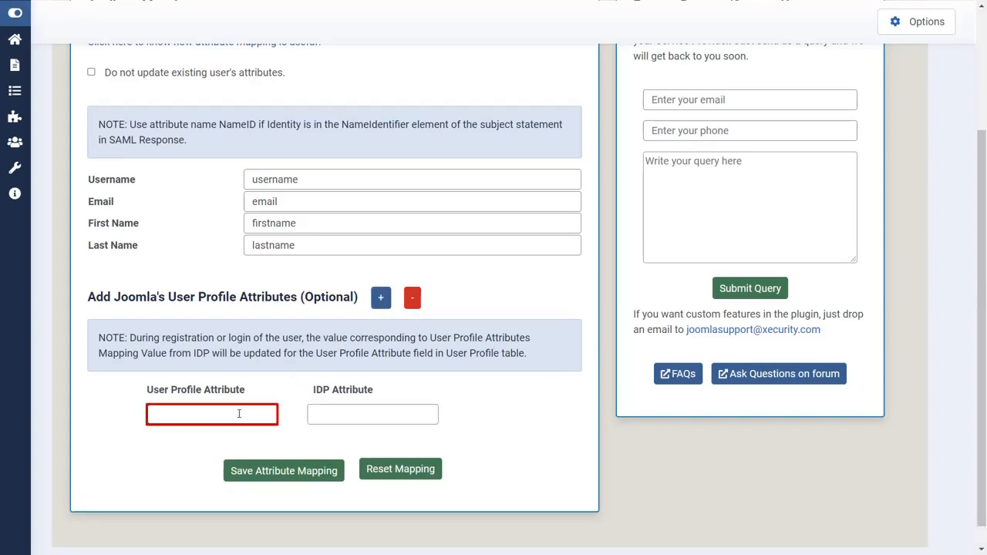
type("phone")
left_click(311, 412)
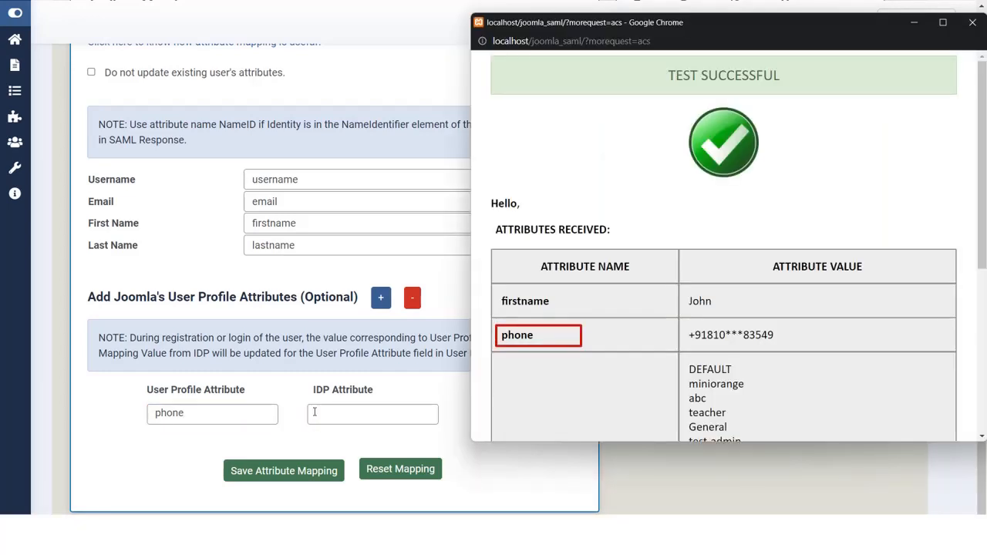
left_click_drag(542, 341, 503, 343)
key("ctrl+c")
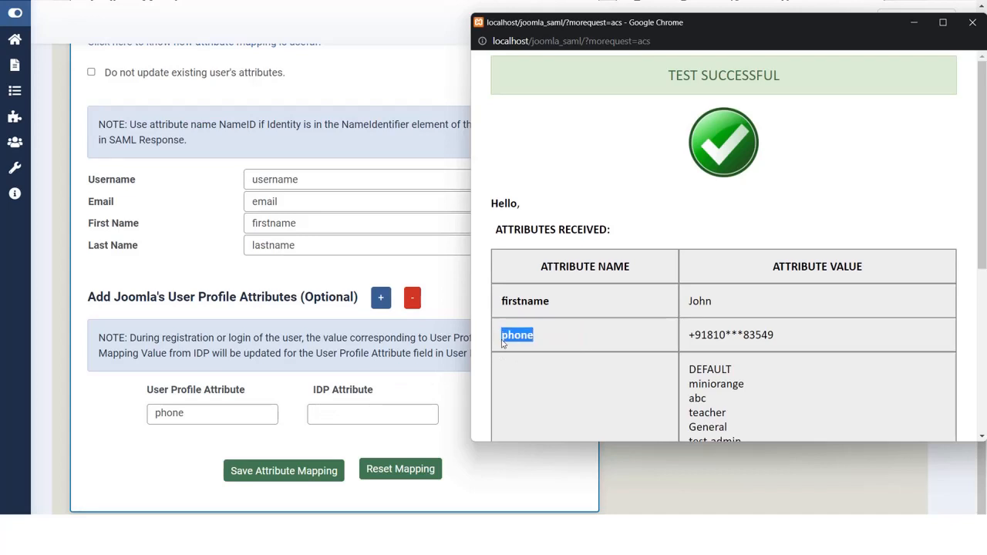
left_click(445, 376)
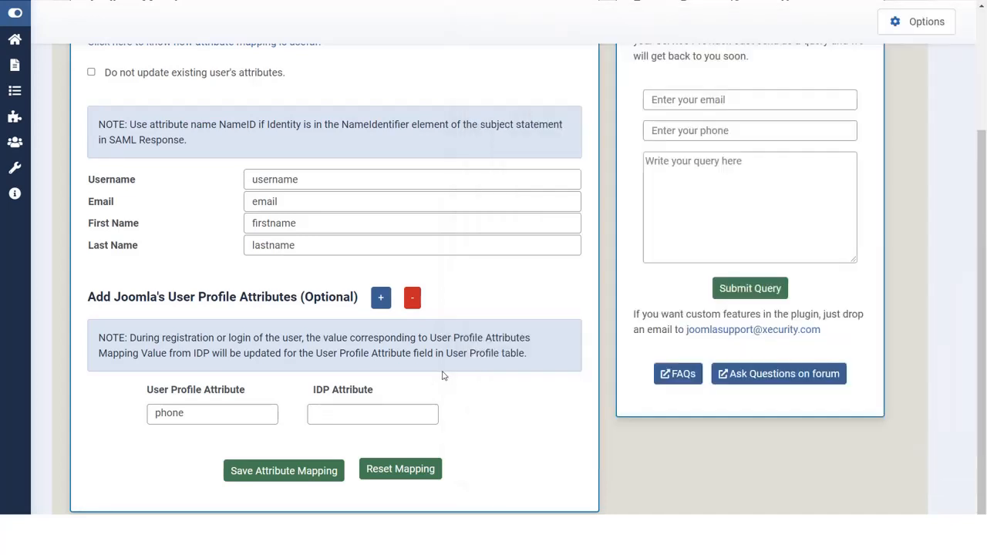
left_click(404, 406)
left_click(390, 412)
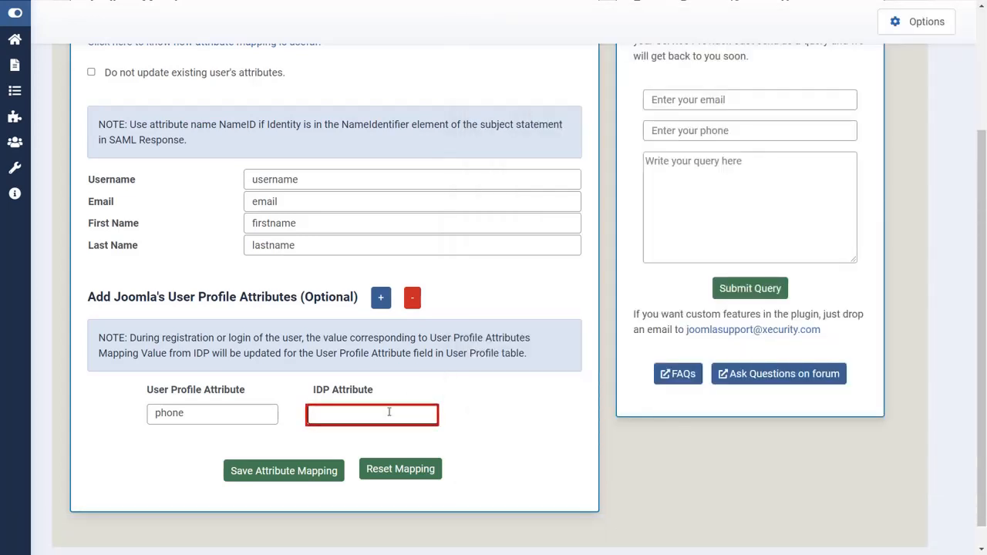
key("ctrl+v")
left_click(312, 472)
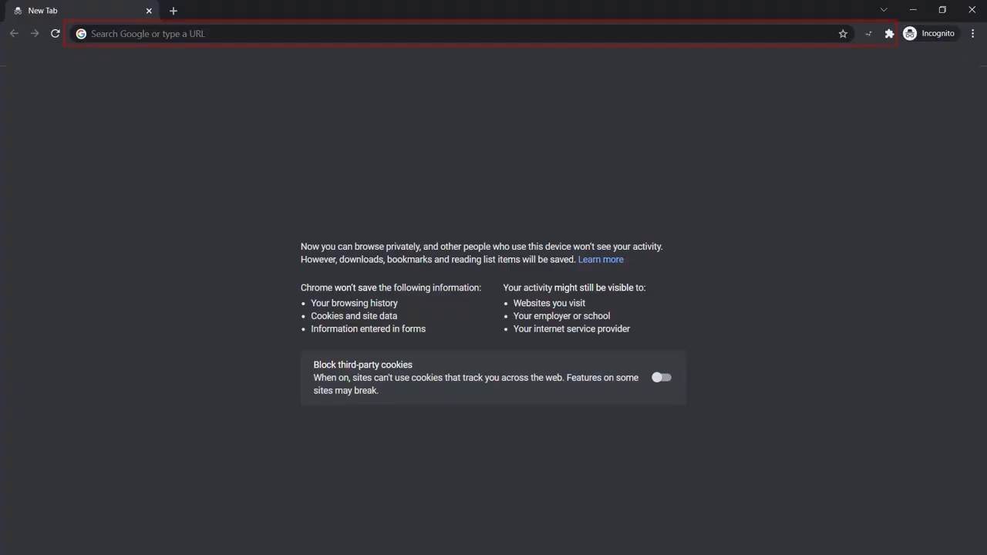
Step: Reload the site's SSO URL and sign in again with the demo account's e-mail and password
left_click(178, 36)
type("http://localhost/joomla_saml/?morequest=sso")
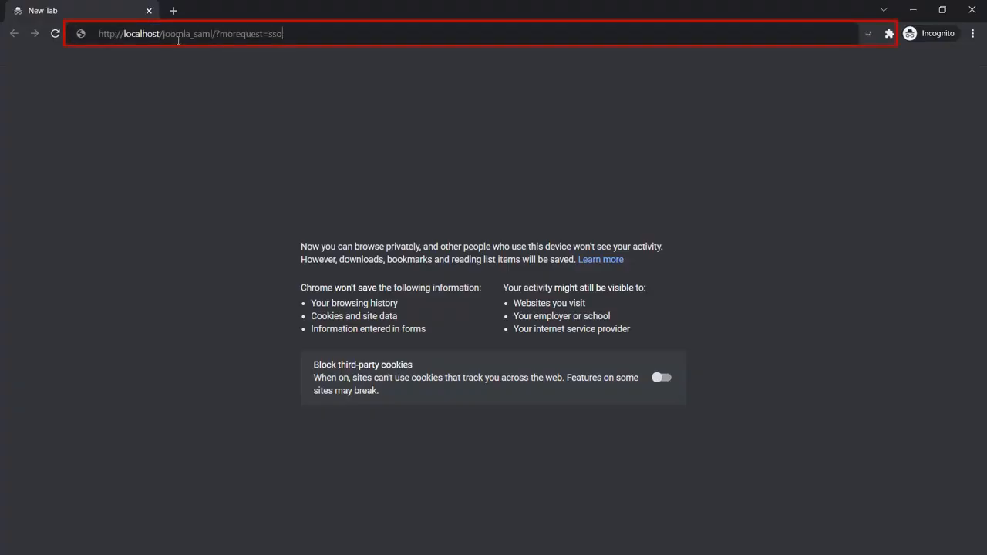
key("Return")
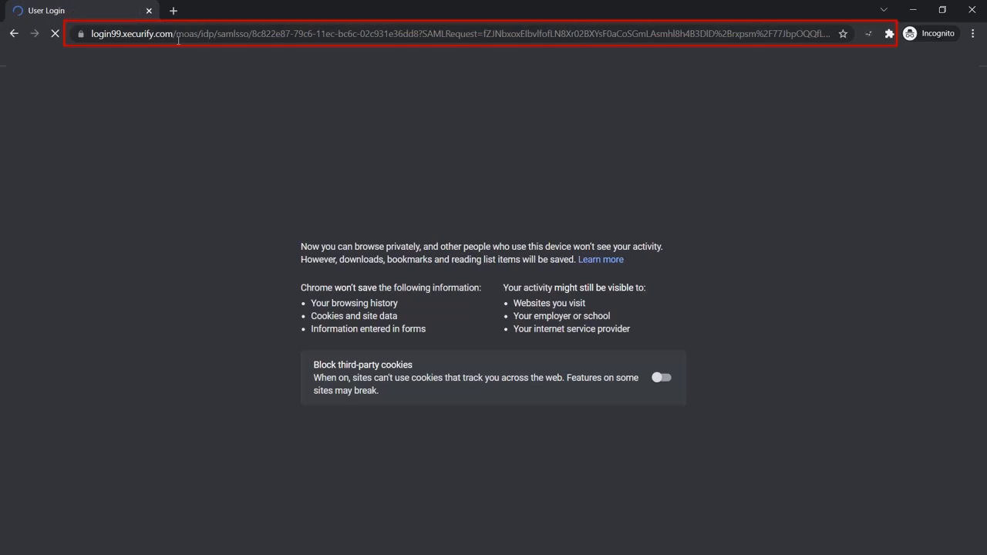
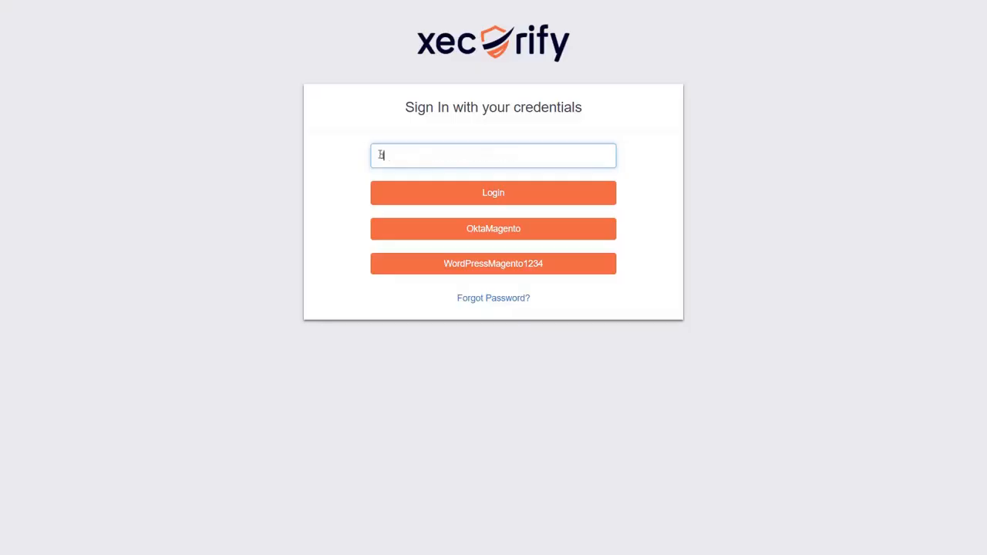
left_click(437, 192)
left_click(506, 192)
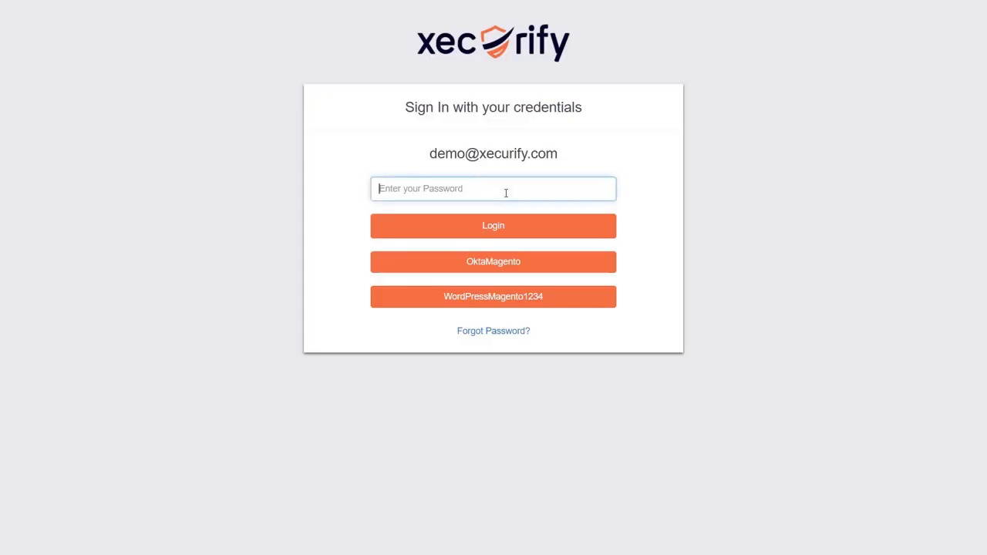
type("••••••••••")
left_click(495, 225)
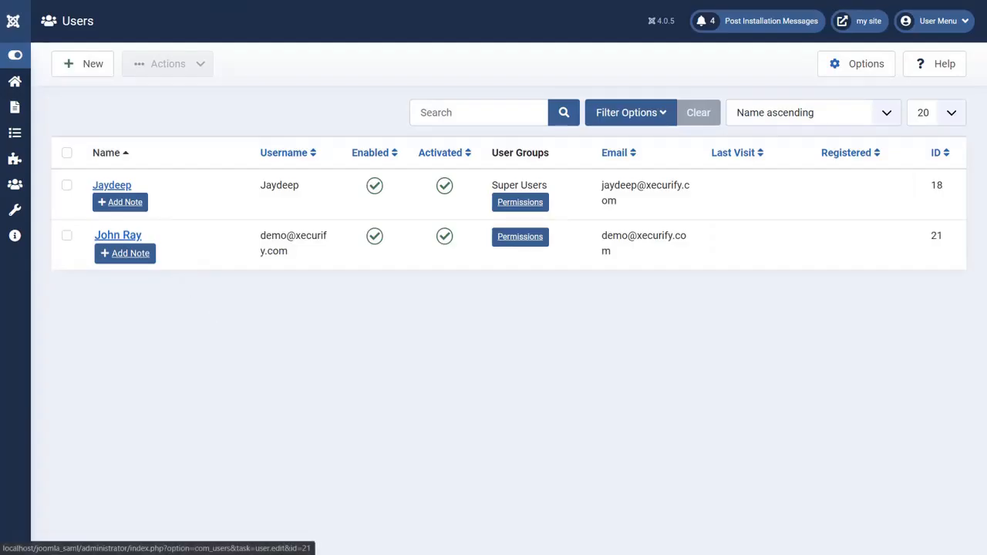
Step: Check the SSO user's User Profile tab for the IdP-supplied phone number, then close the form
left_click(135, 235)
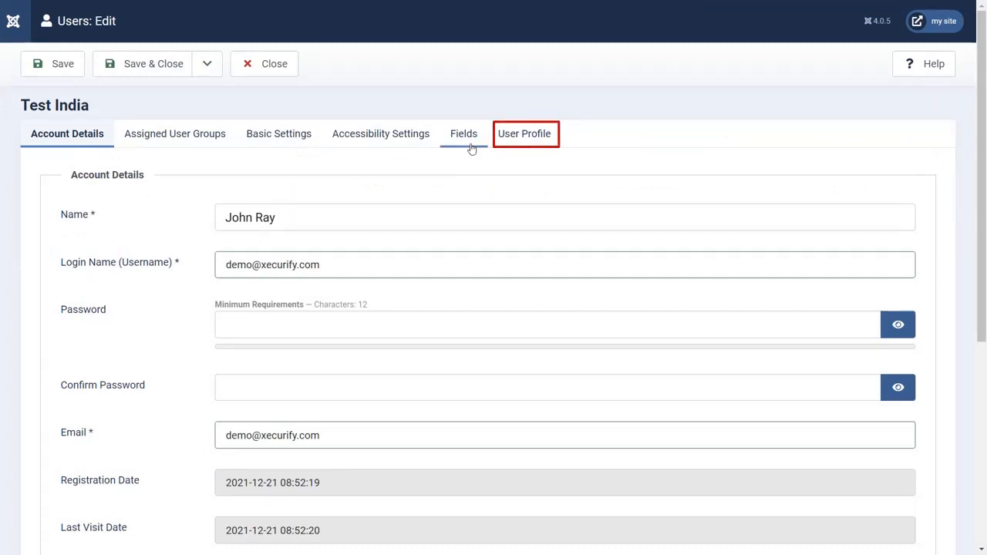
left_click(514, 135)
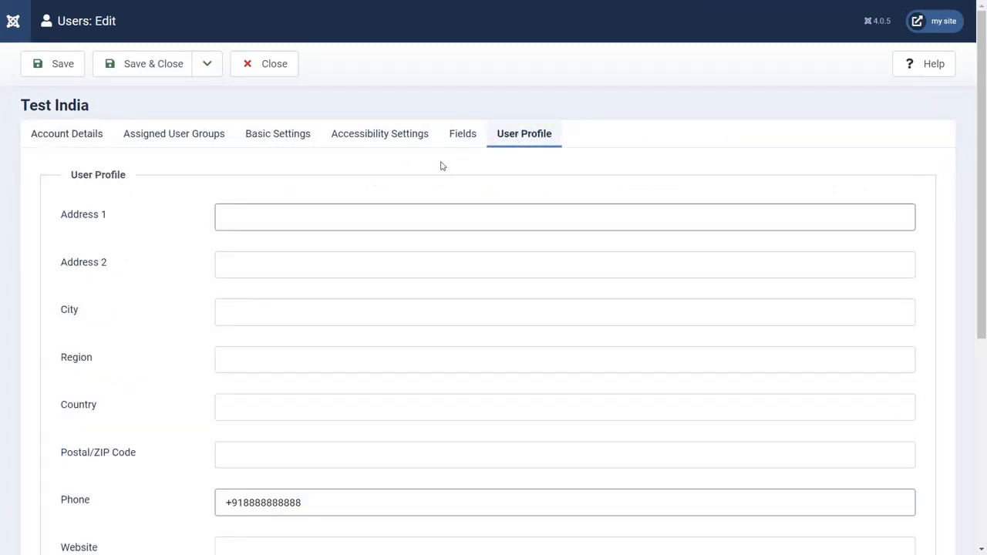
scroll(272, 228, "down", 2)
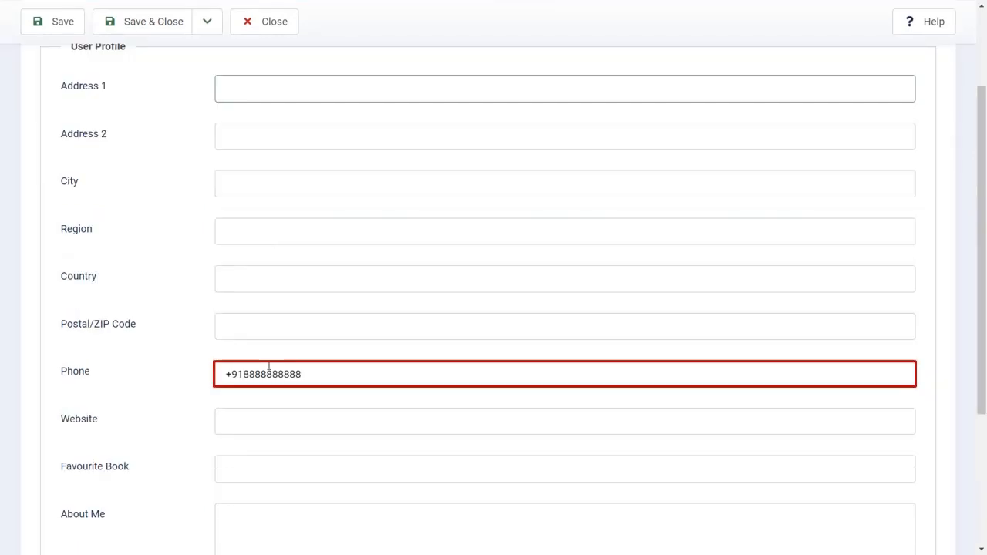
scroll(268, 367, "up", 2)
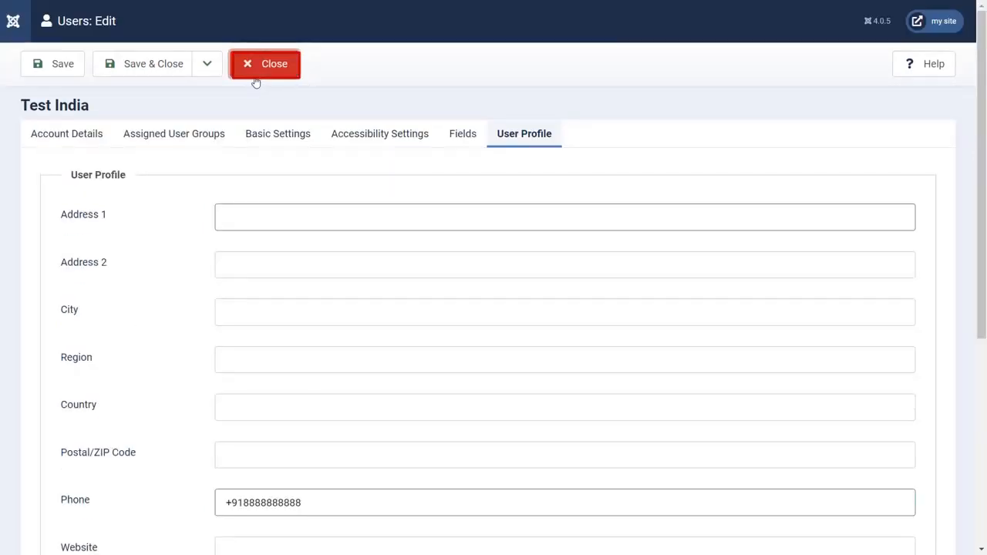
left_click(256, 81)
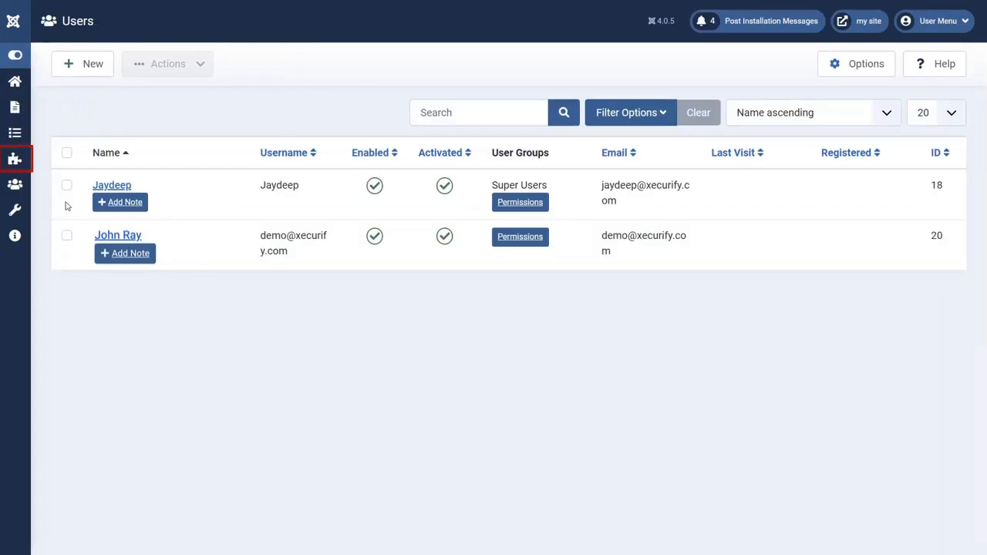
Step: Go to Components > Miniorange Saml Single Sign-On > Mapping
left_click(12, 165)
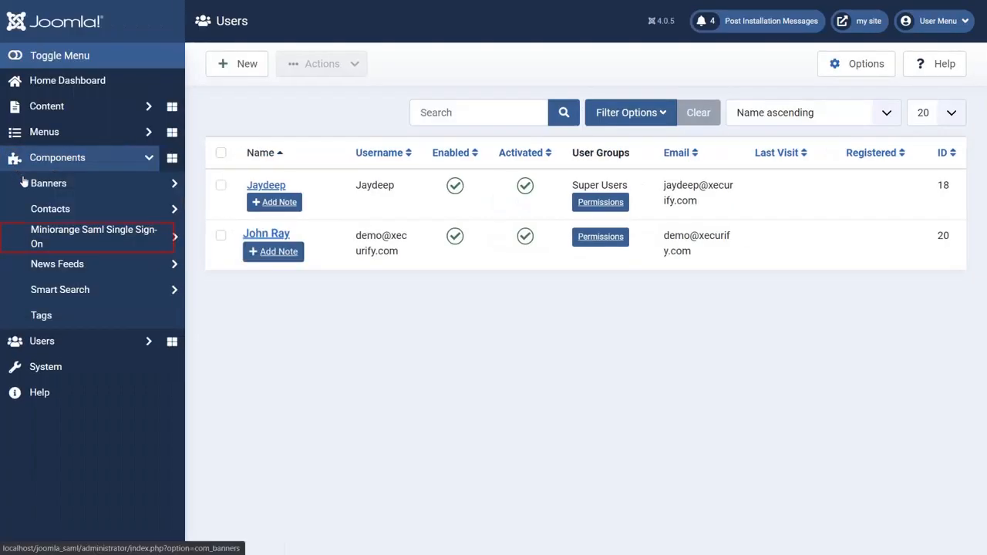
left_click(65, 238)
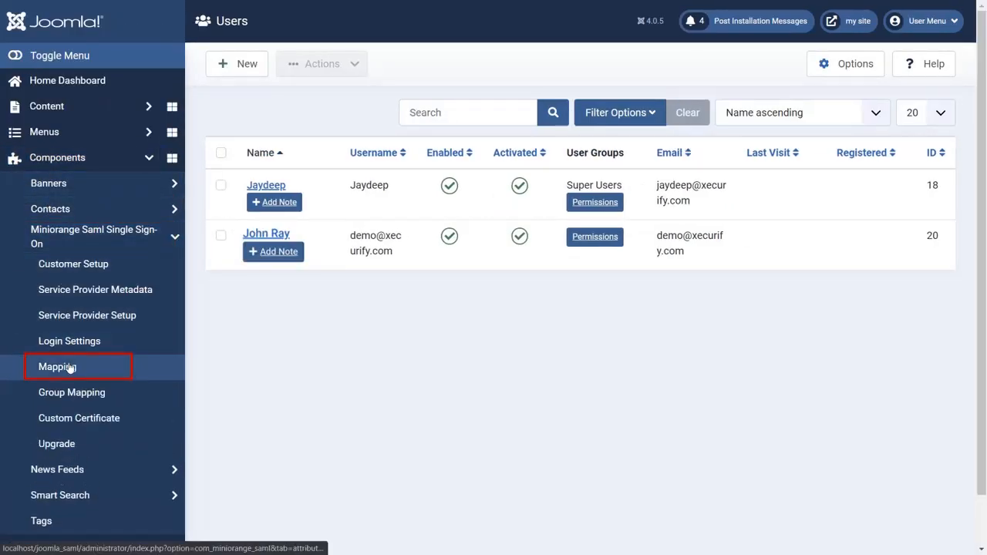
left_click(69, 366)
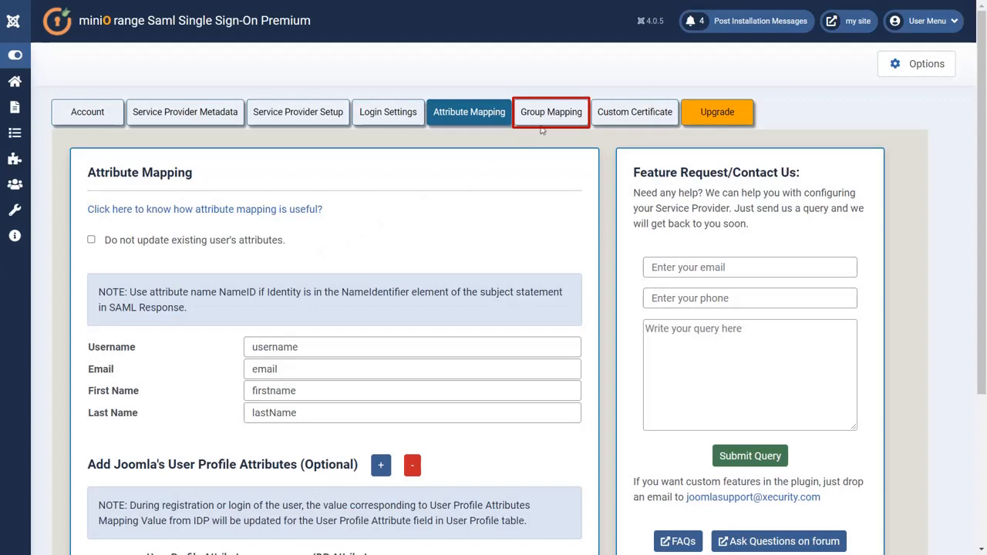
Step: Enable group mapping, choose Publisher as the default SSO group, and save the group mapping
left_click(552, 116)
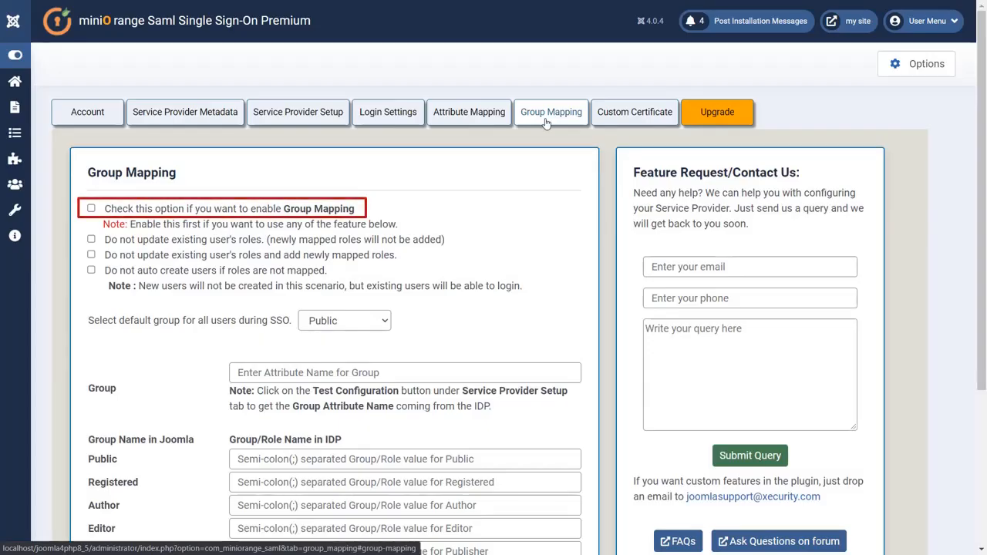
left_click(546, 123)
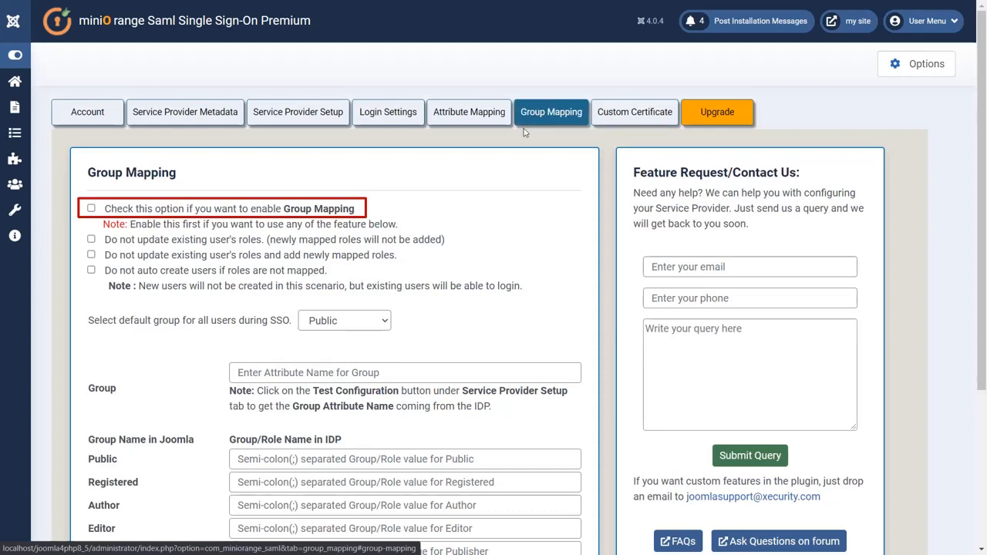
left_click(92, 209)
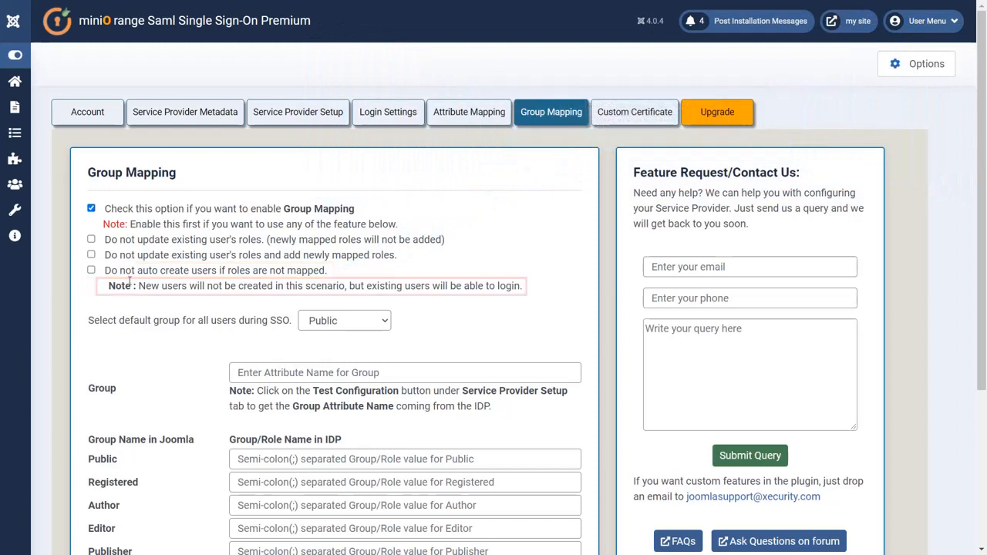
left_click_drag(137, 286, 522, 286)
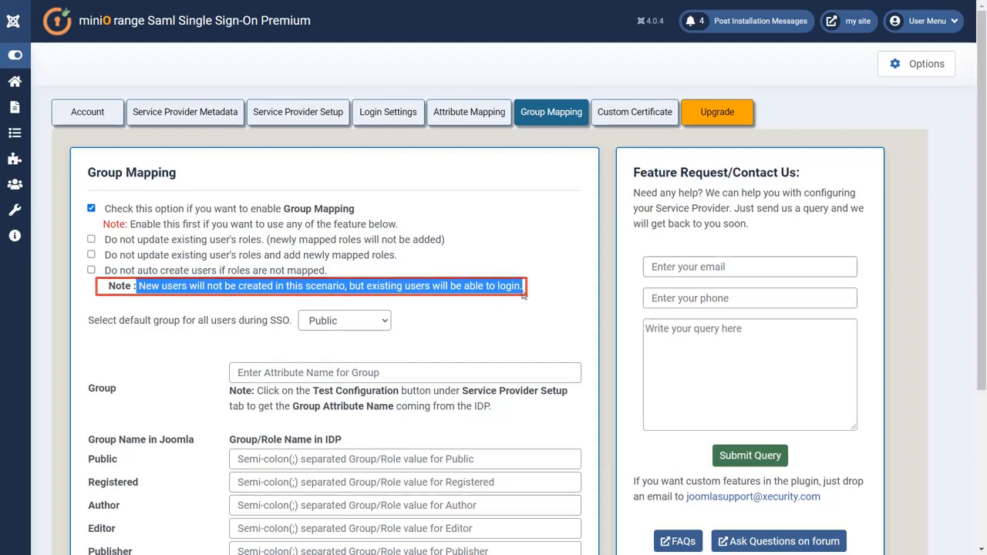
left_click(517, 298)
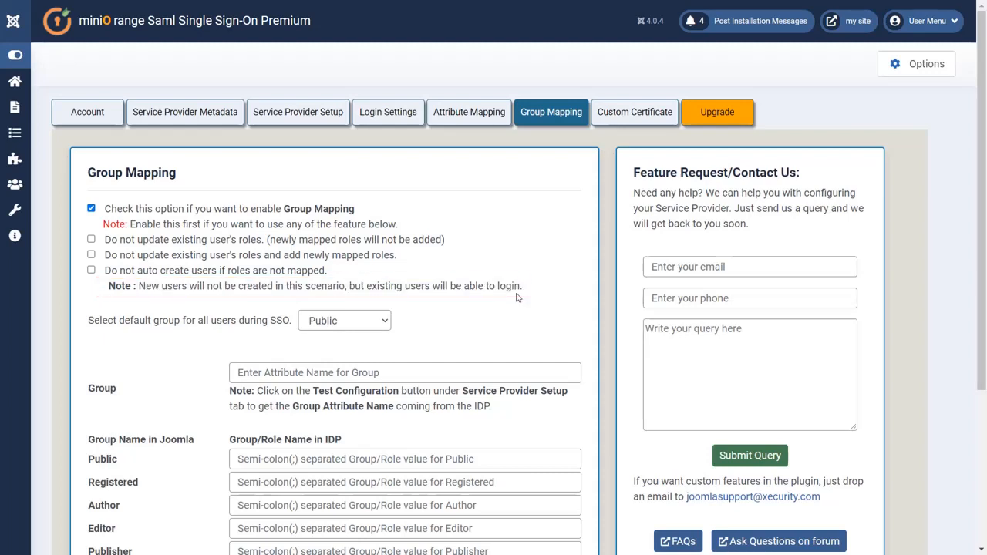
left_click(383, 322)
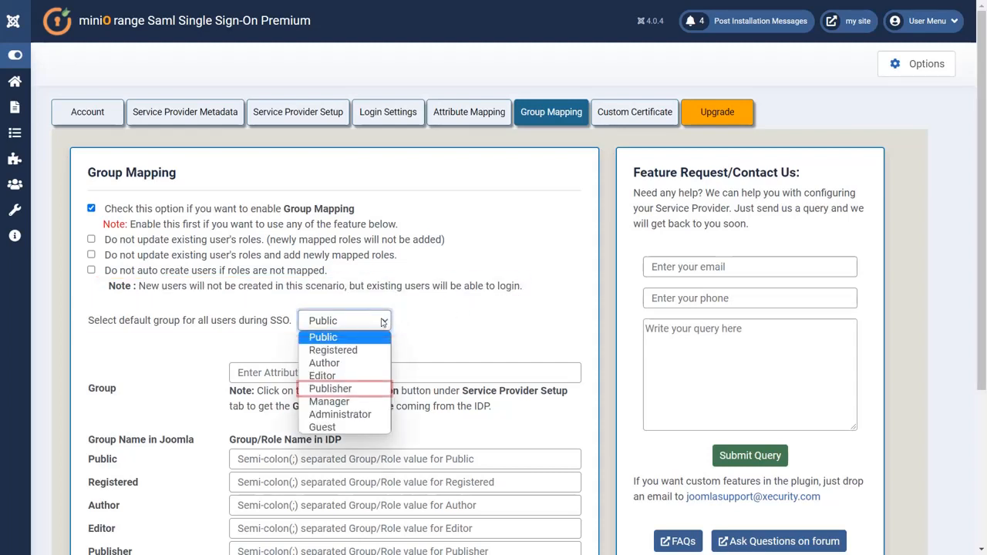
left_click(355, 390)
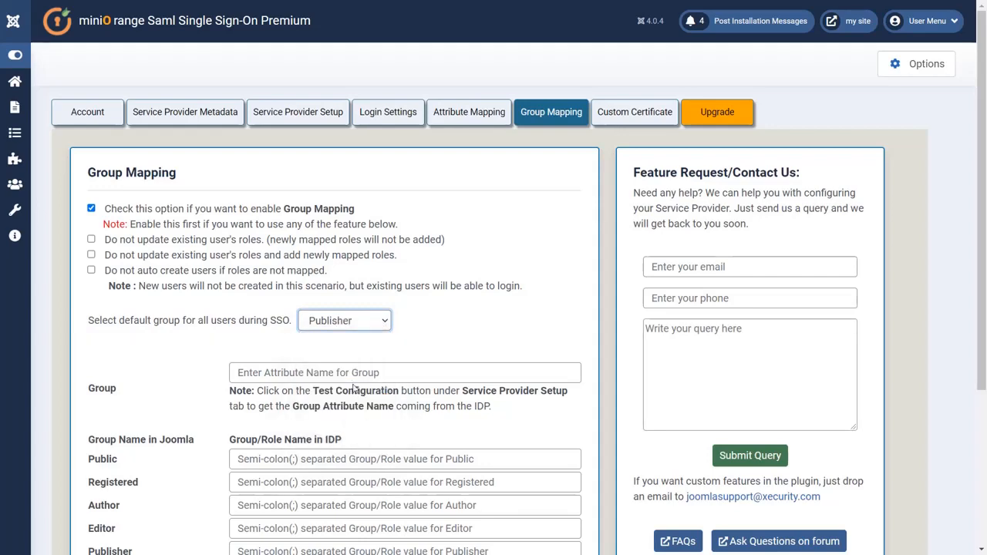
scroll(354, 389, "down", 1)
scroll(354, 389, "down", 2)
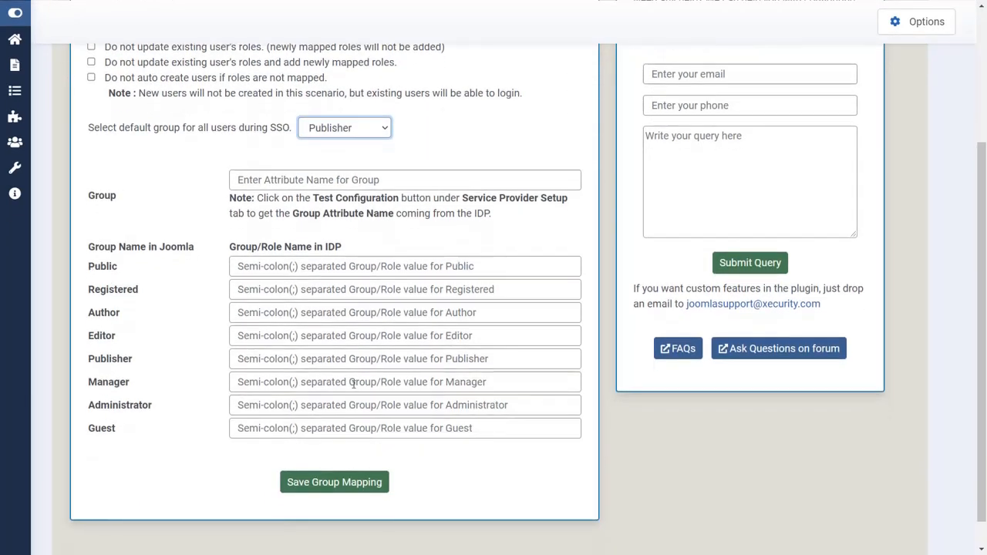
left_click(341, 480)
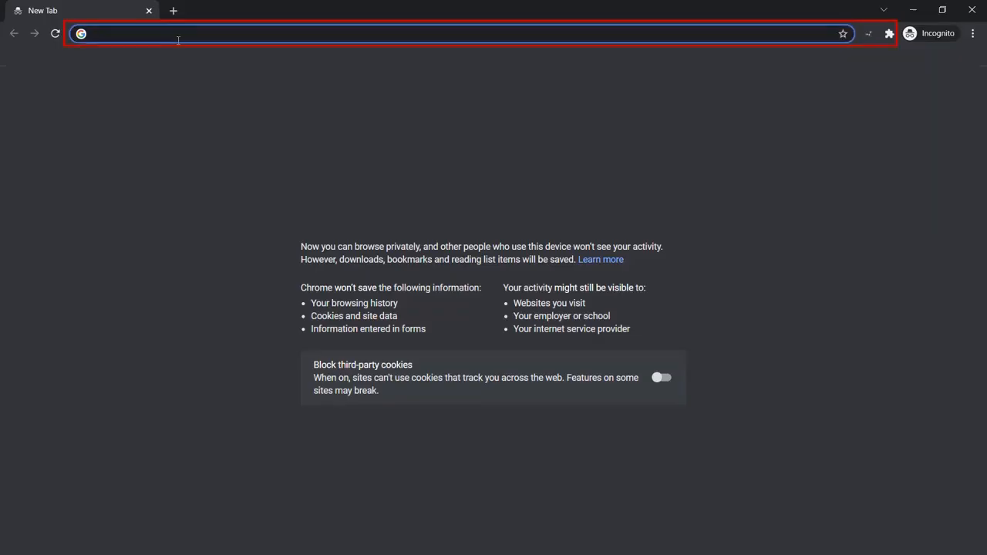
Step: Load the SSO URL in the incognito tab and sign in with the demo account's credentials
type("http://localhost/joomla_saml/?morequest=sso")
key("Return")
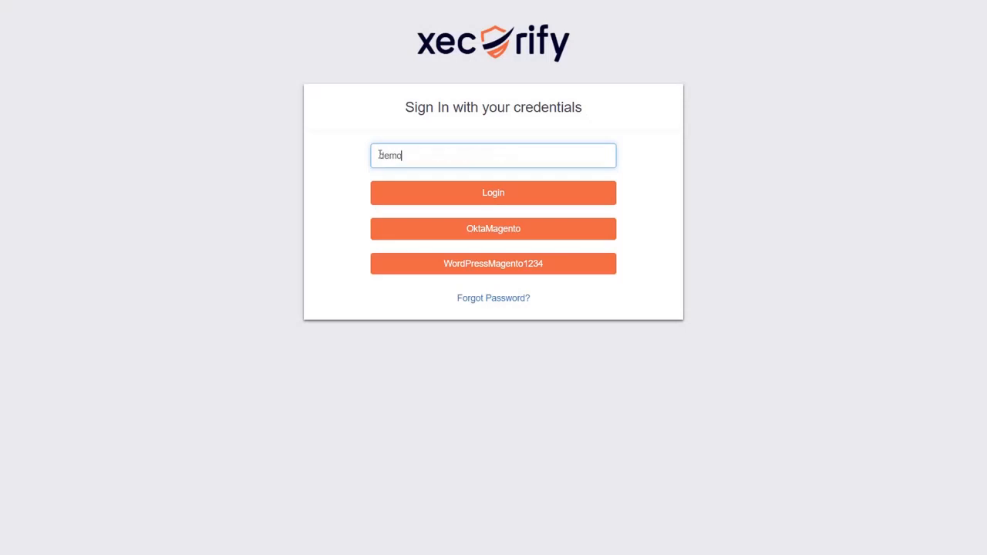
type("@xecurify.com")
left_click(434, 192)
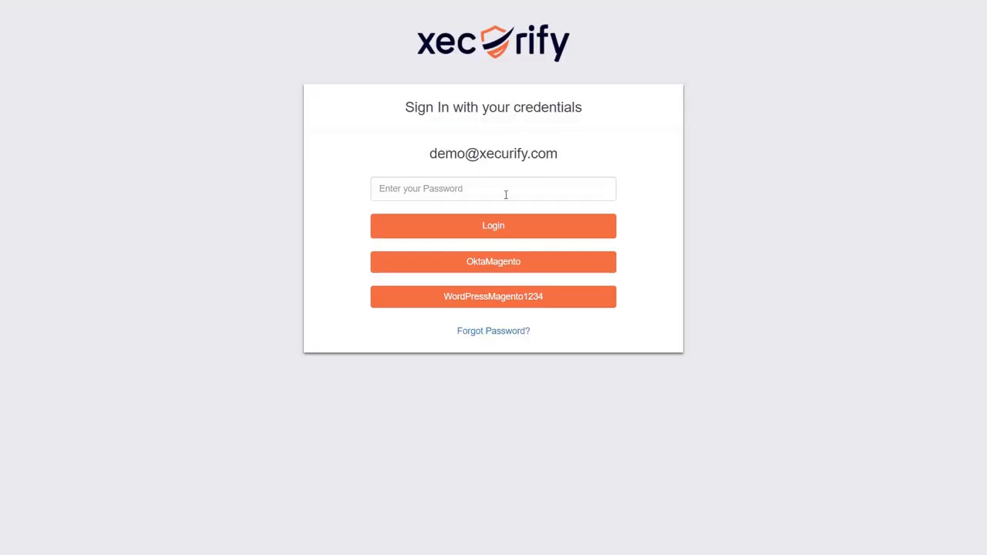
left_click(504, 194)
type("**********")
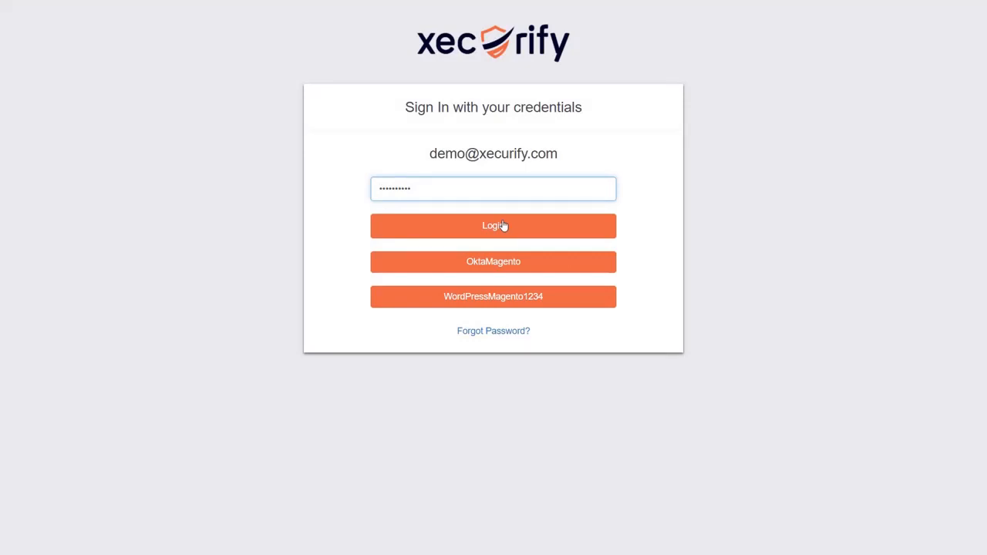
left_click(503, 226)
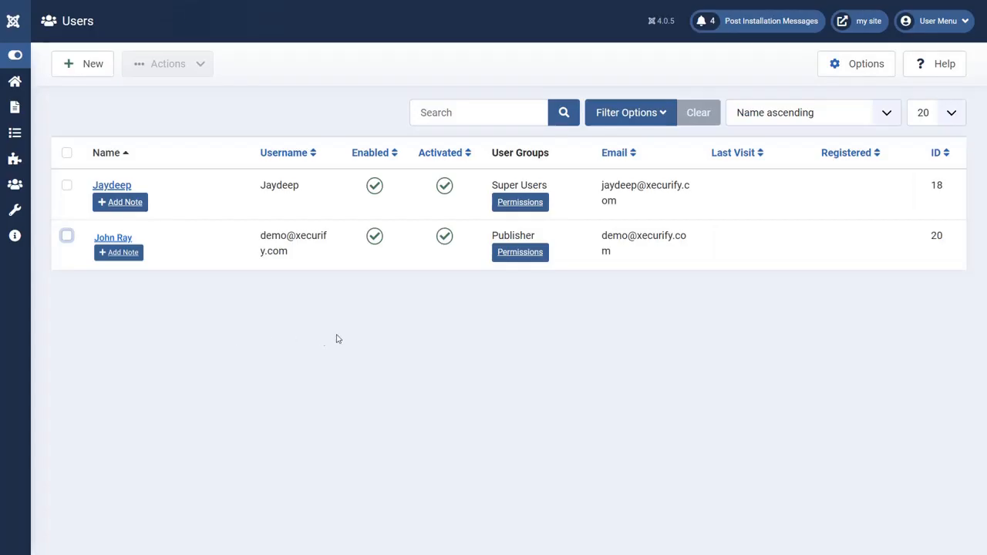
Step: Highlight Publisher in the SSO user's User Groups column
left_click_drag(493, 235, 545, 239)
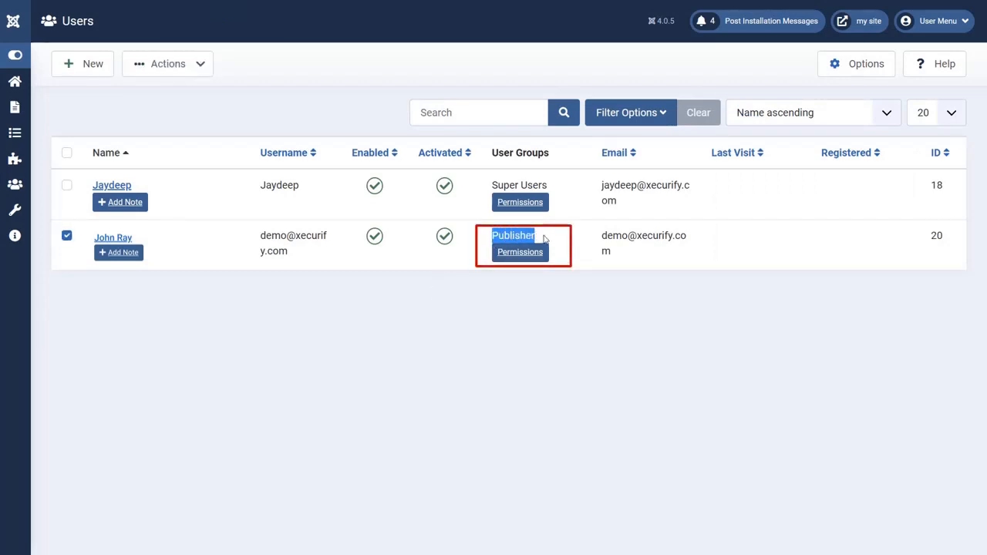
left_click(588, 284)
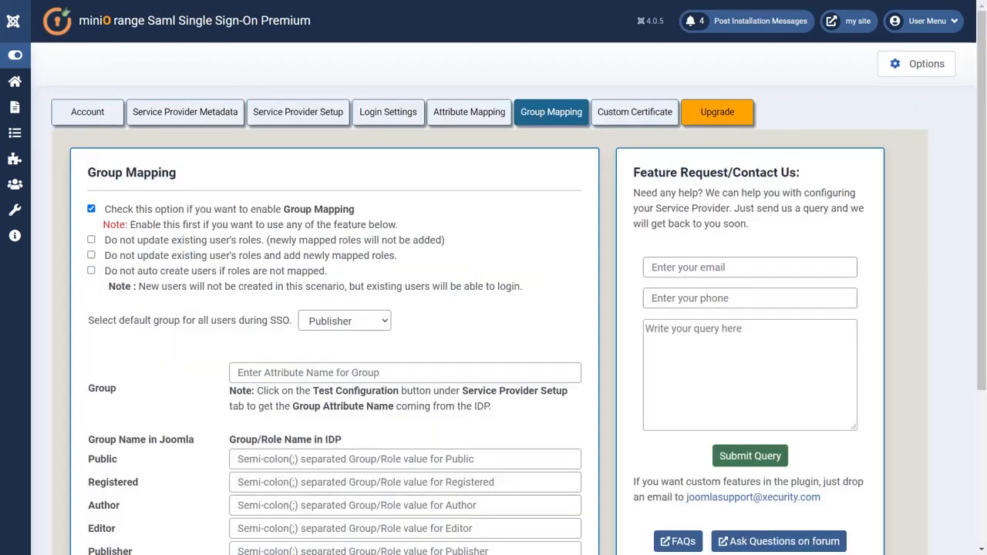
Step: Run Test Configuration from the Service Provider Setup tab
scroll(465, 237, "down", 1)
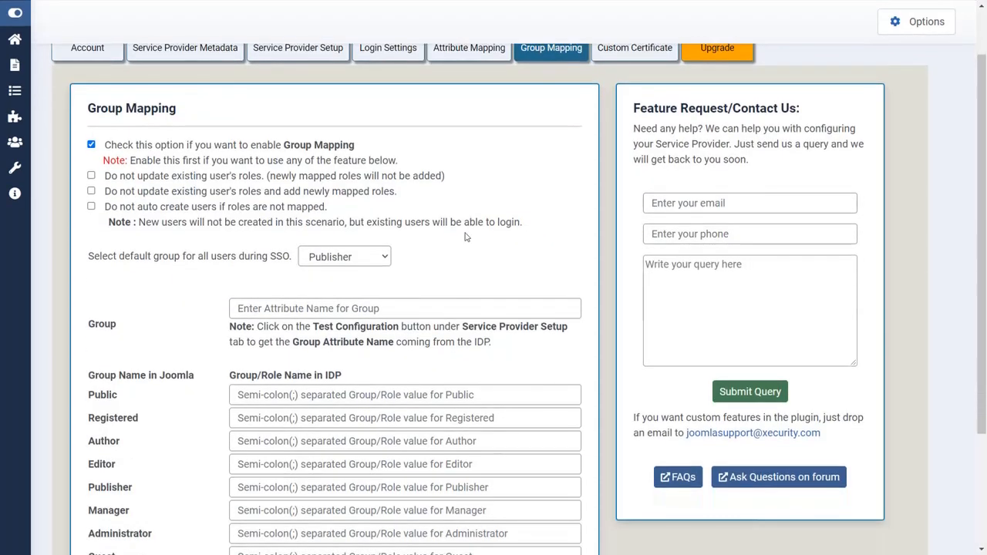
scroll(465, 237, "down", 2)
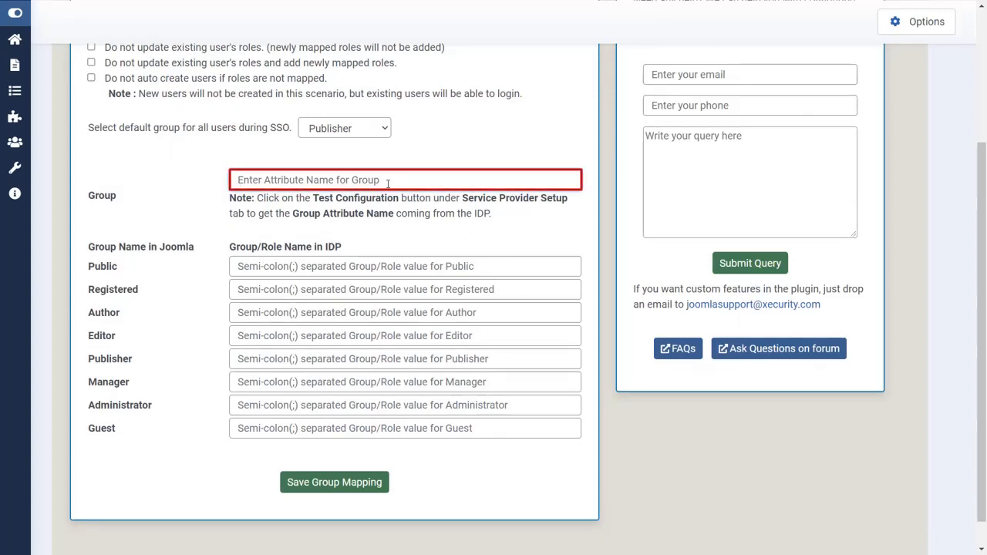
scroll(388, 184, "up", 3)
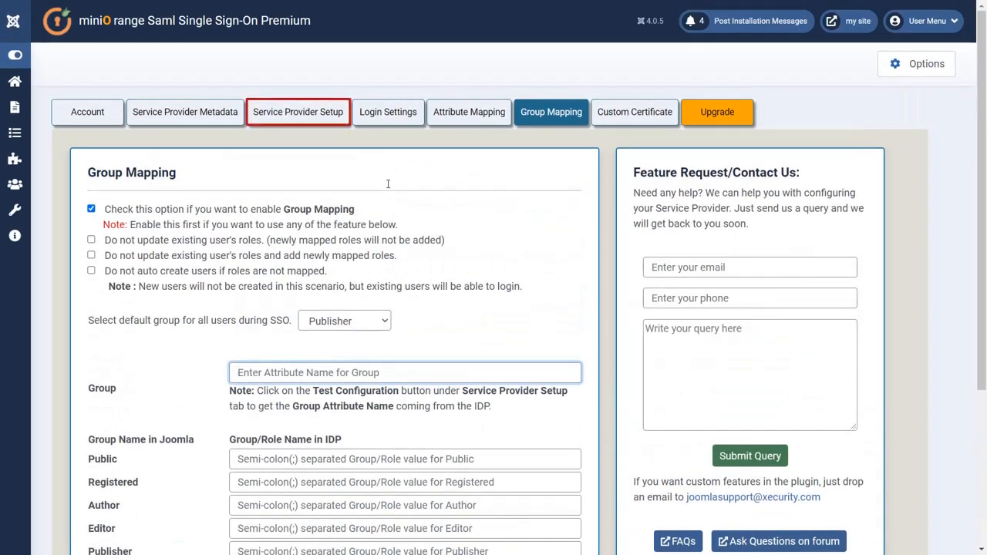
left_click(298, 119)
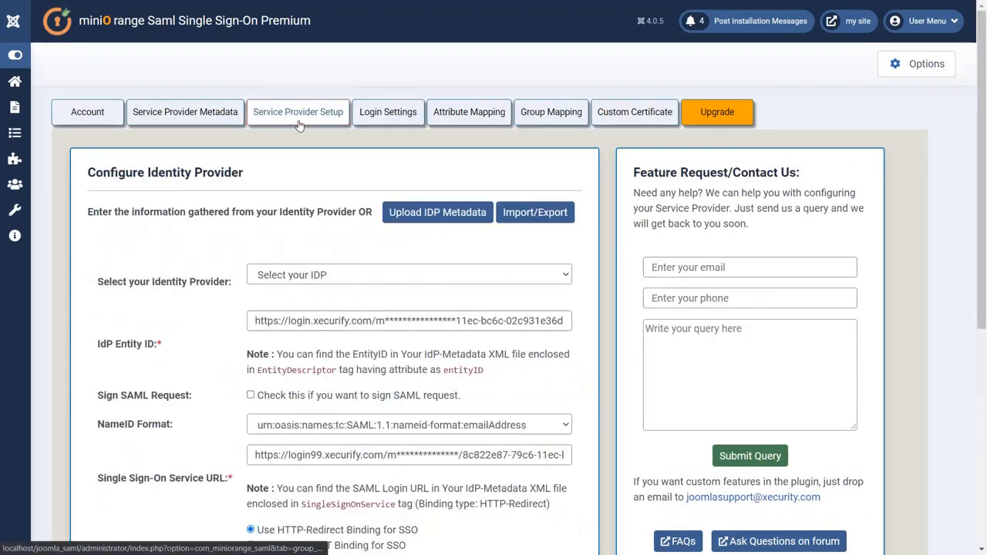
scroll(299, 126, "down", 6)
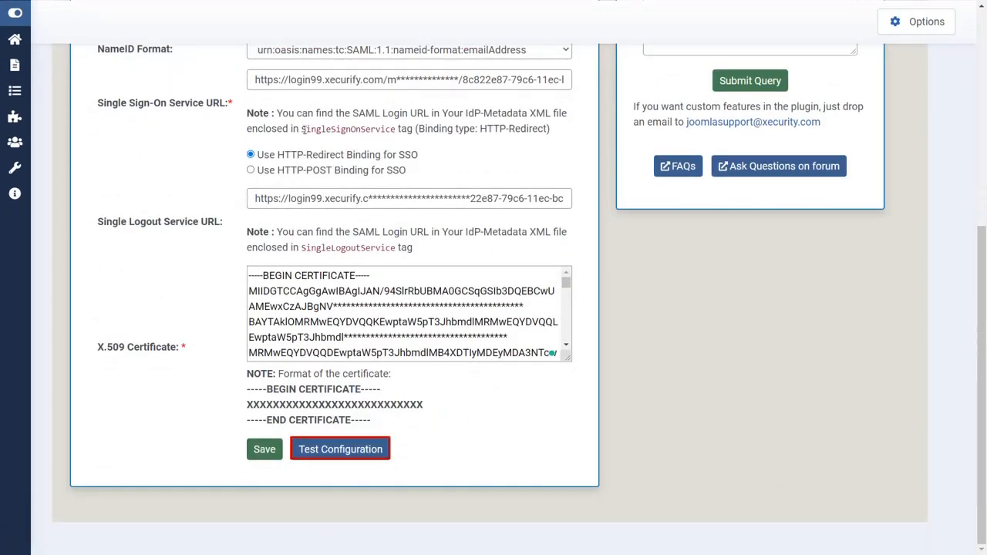
left_click(332, 463)
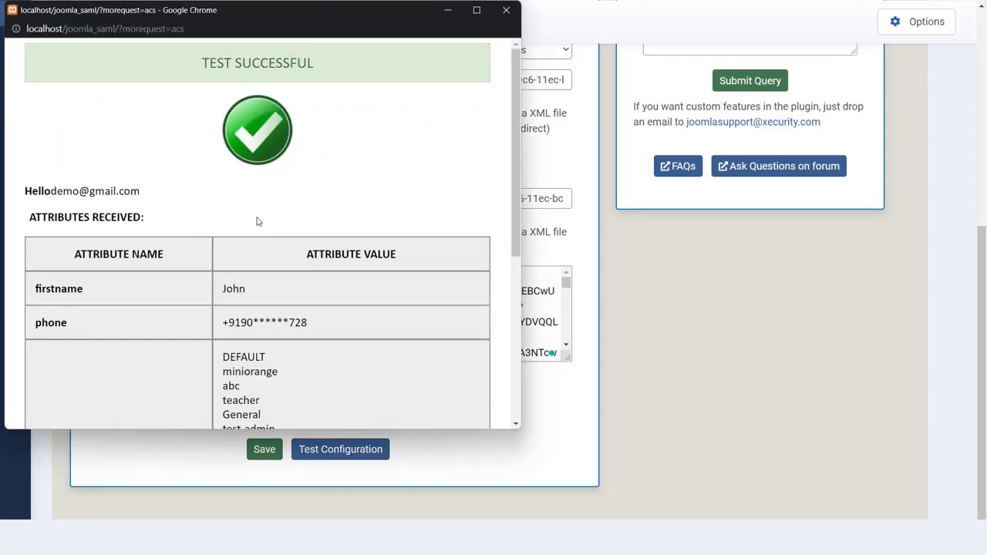
Step: Copy the idp_group attribute name from the test results and close the popup
scroll(258, 221, "down", 4)
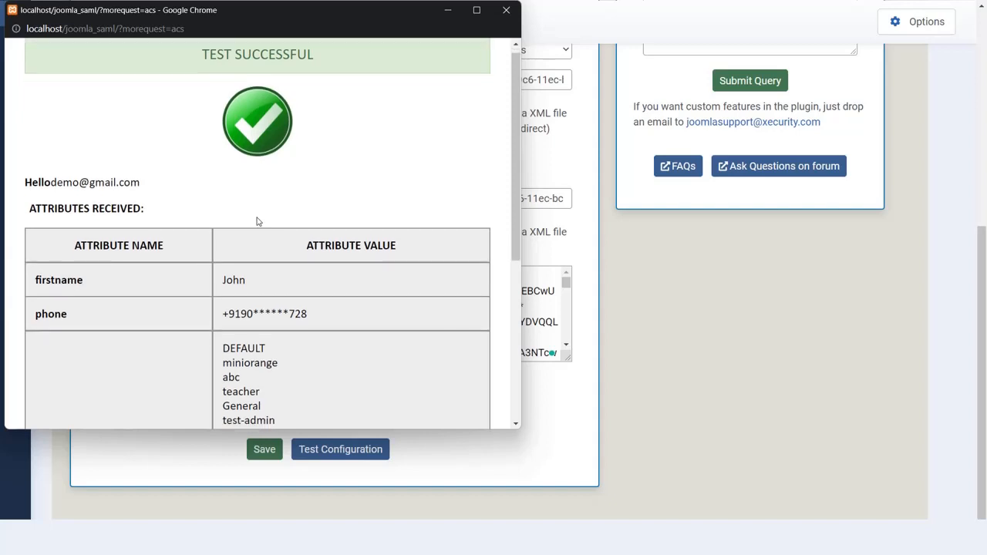
scroll(255, 220, "up", 1)
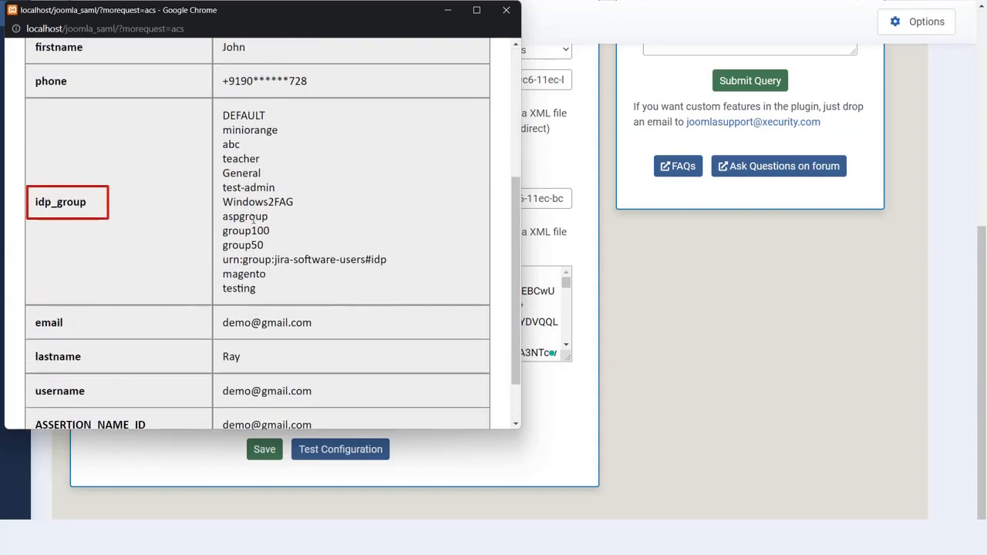
left_click_drag(86, 202, 35, 205)
key("ctrl+c")
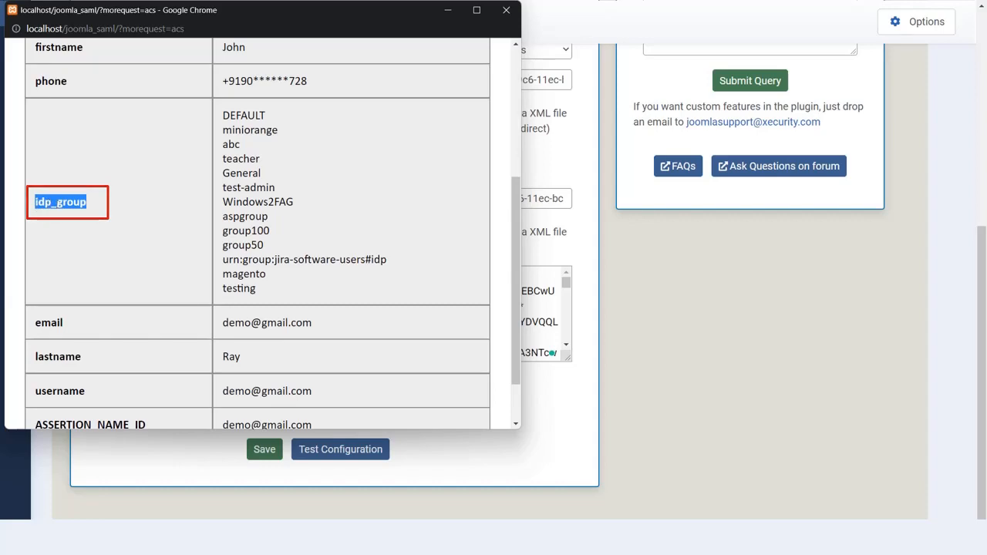
left_click(644, 303)
scroll(654, 310, "up", 5)
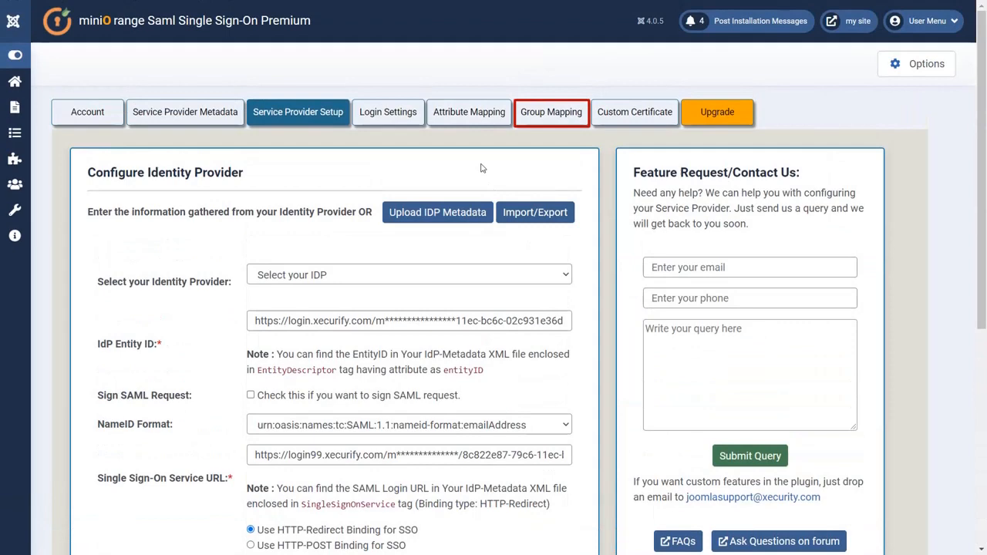
Step: Paste idp_group as the Group attribute on the Group Mapping tab
left_click(523, 115)
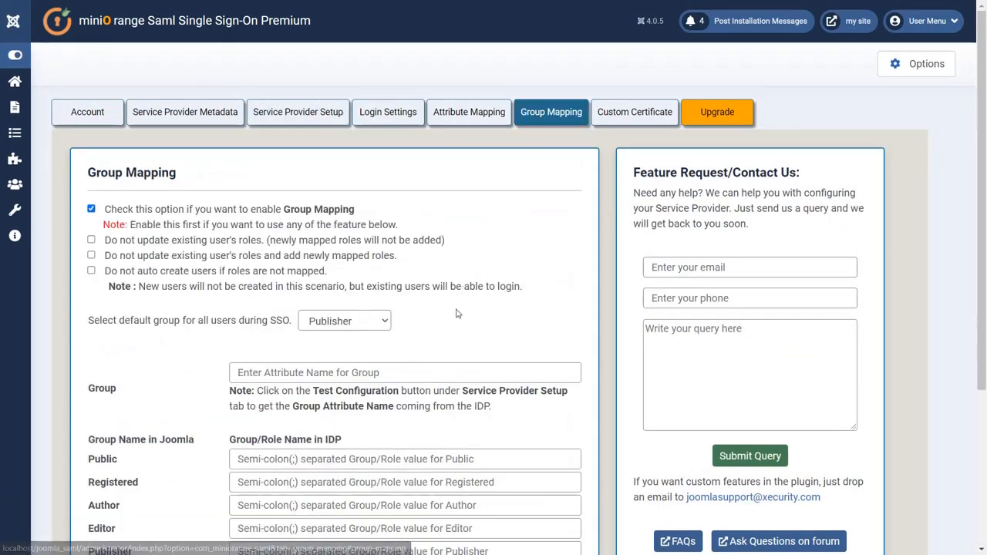
left_click(431, 371)
key("ctrl+v")
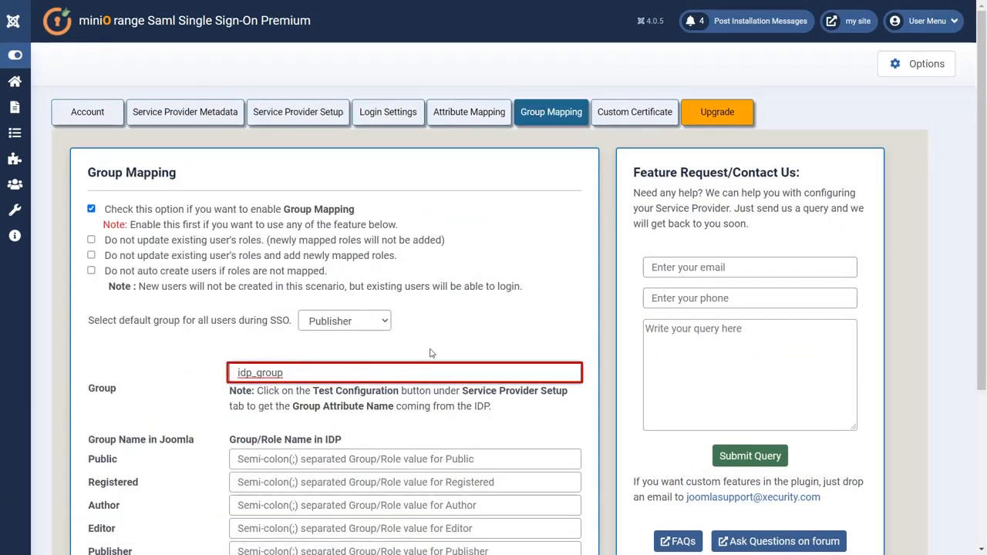
scroll(431, 354, "down", 2)
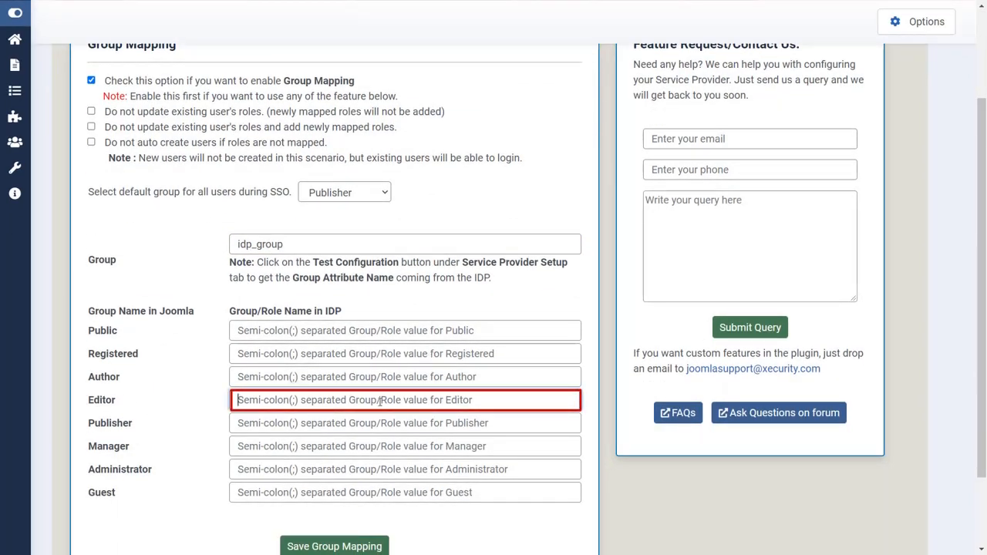
Step: Copy group100 from the test results into the Editor field and save the group mapping
key("alt+Tab")
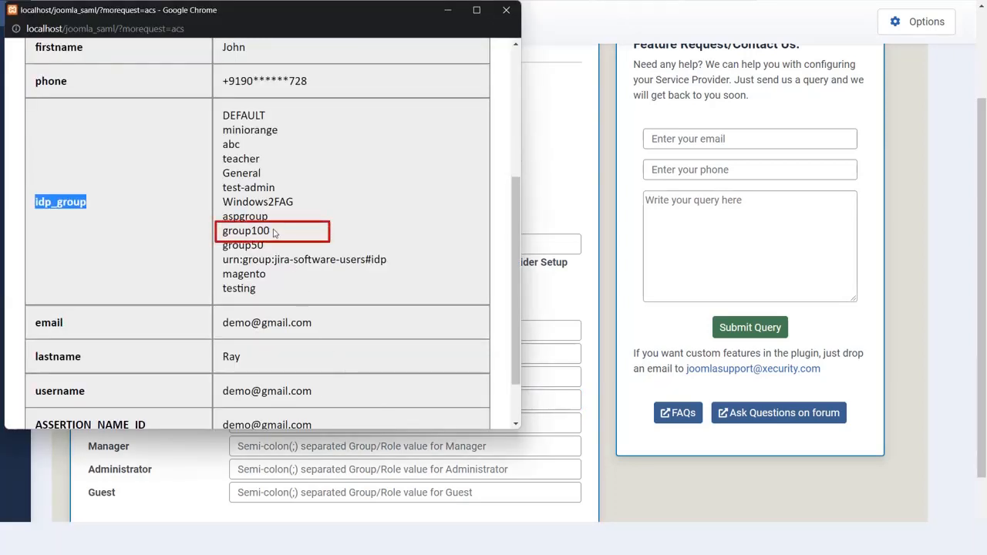
left_click_drag(273, 232, 220, 234)
key("ctrl+c")
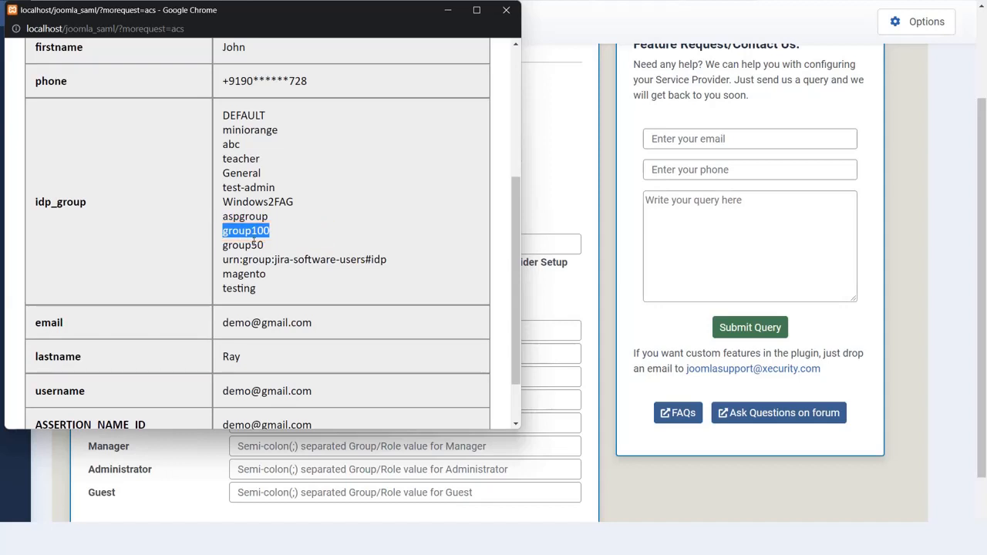
left_click(580, 285)
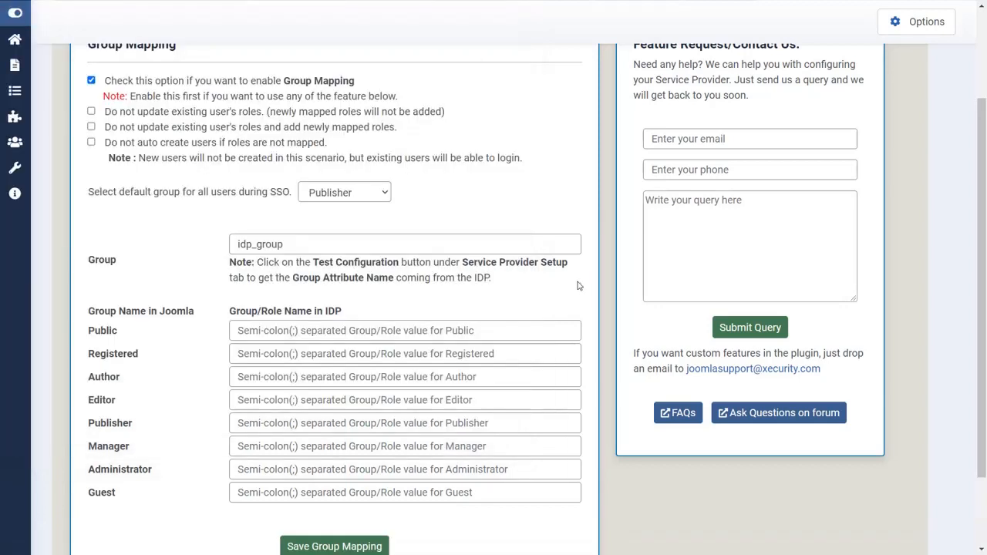
left_click(437, 400)
key("ctrl+v")
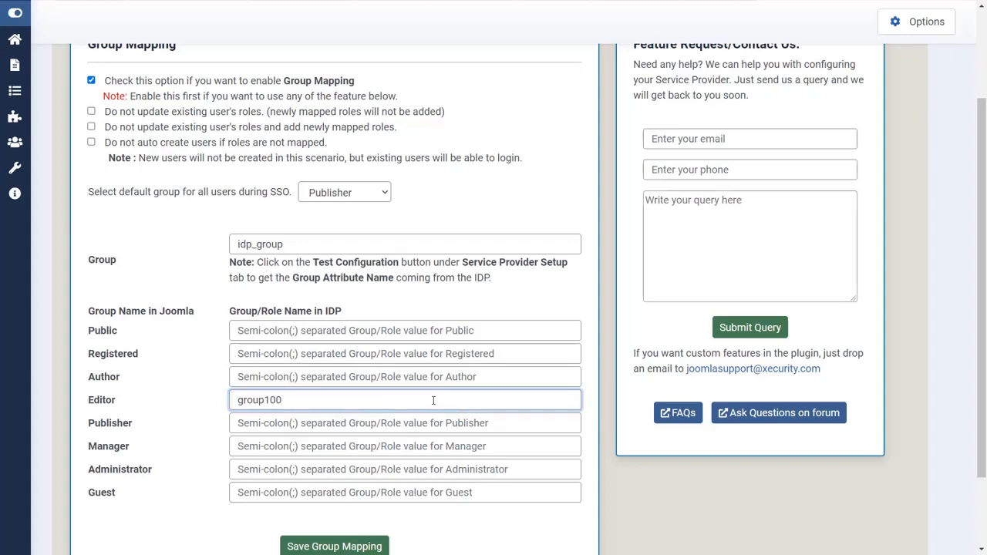
scroll(432, 400, "down", 2)
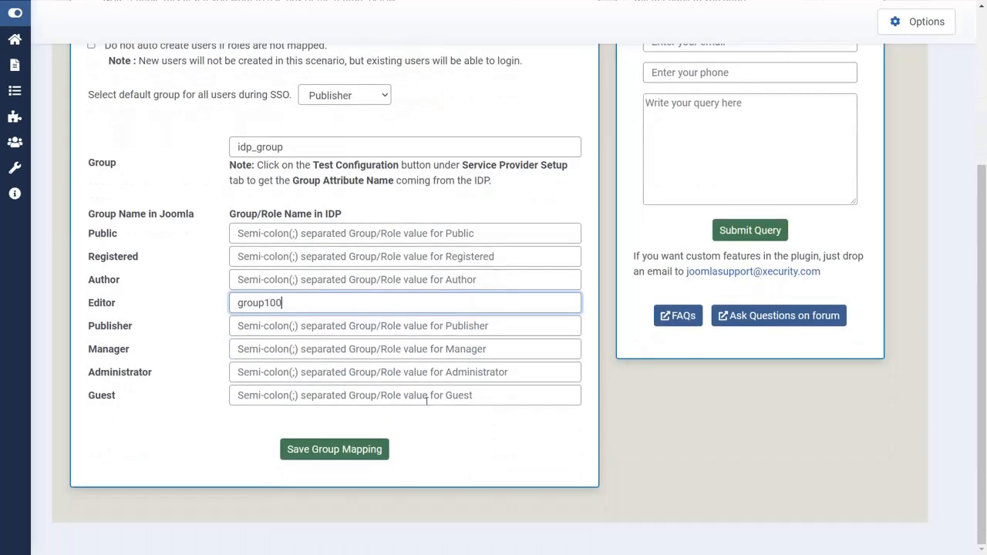
left_click(365, 447)
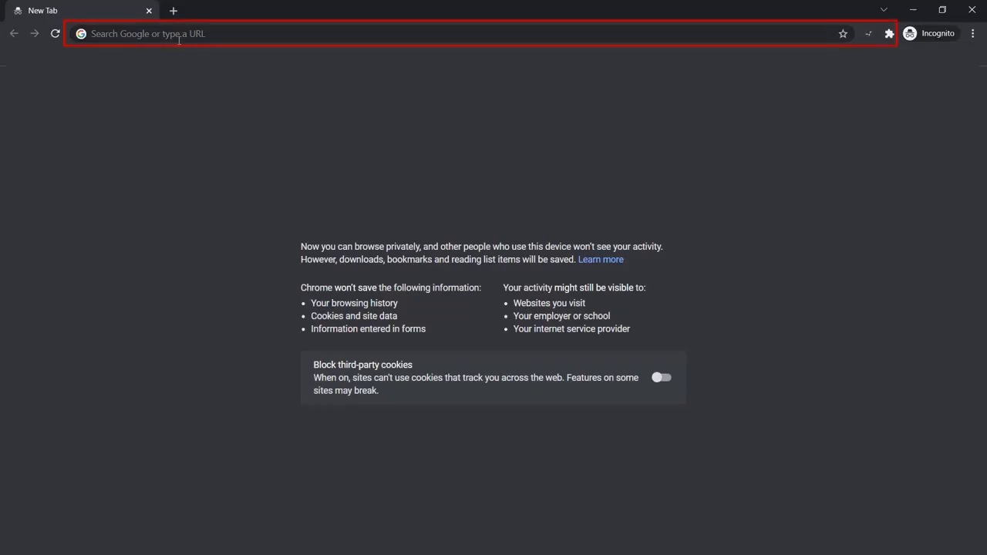
Step: Load the site's SSO login link localhost/joomla_saml/?morequest=sso in the browser
left_click(178, 38)
type("http://localhost/joomla_saml/?morequest=sso")
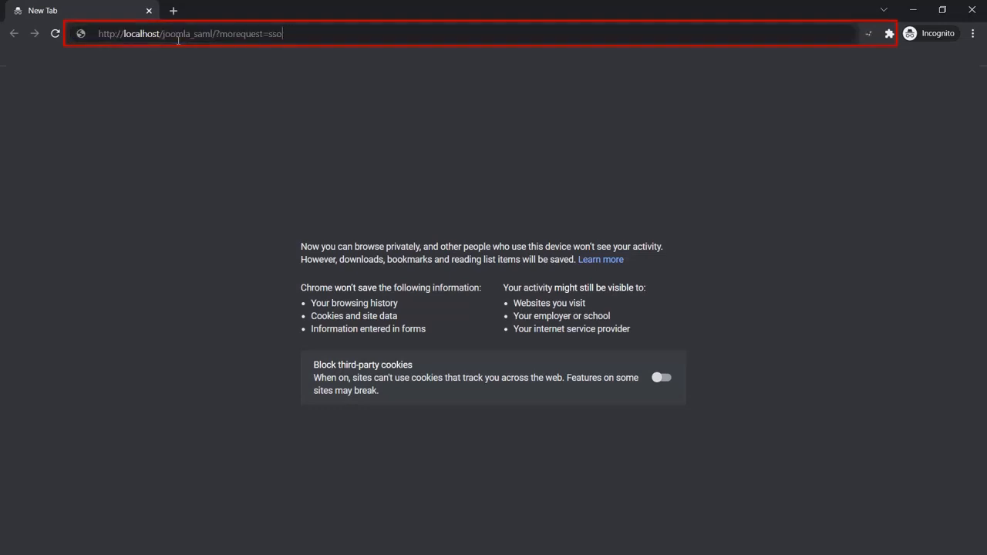
key("Return")
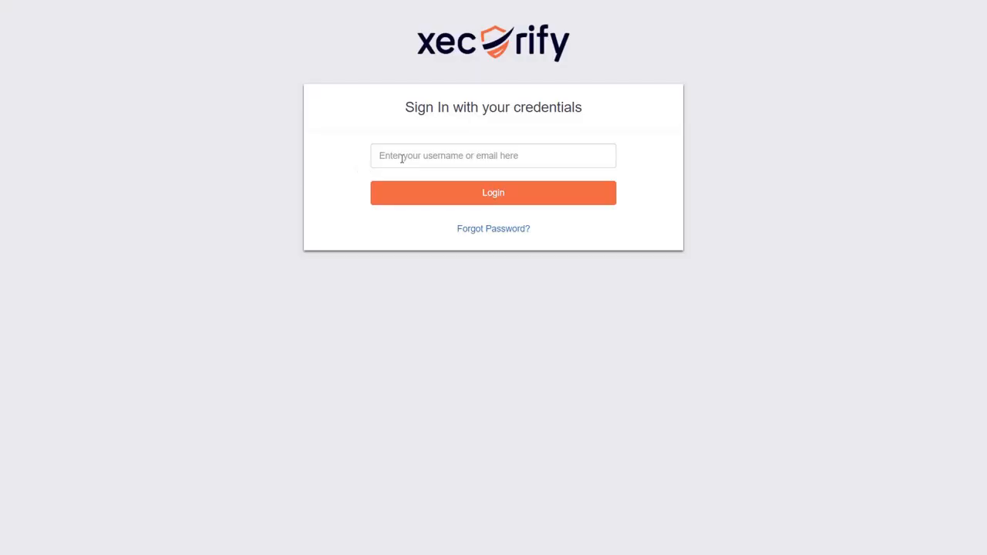
Step: Sign in on the xecurify page with the test user's email and password
left_click(400, 158)
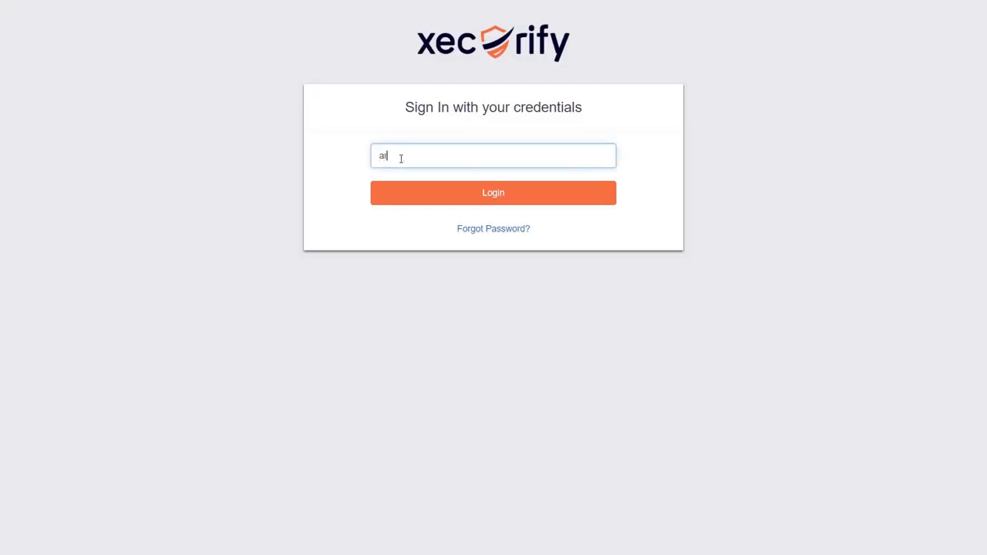
key("Return")
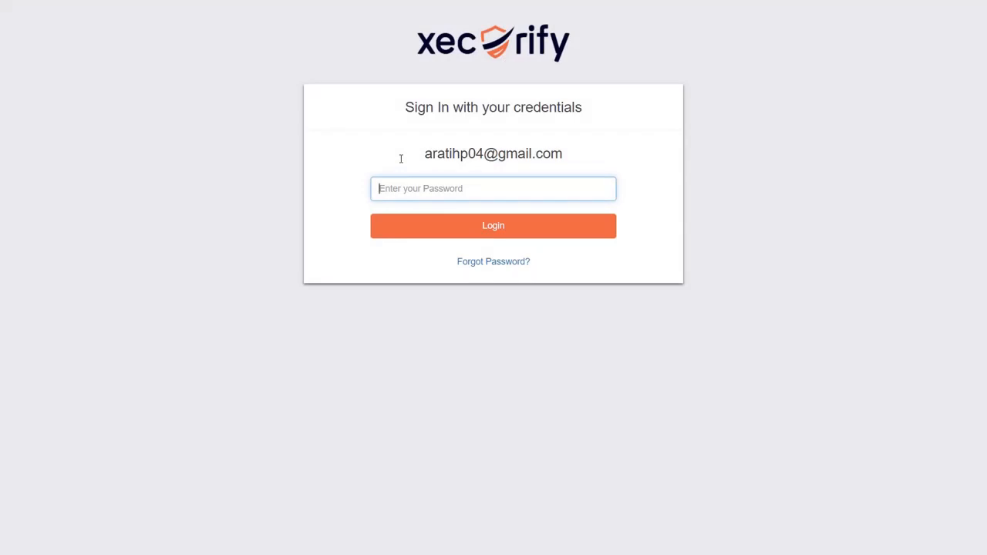
type("******")
key("Return")
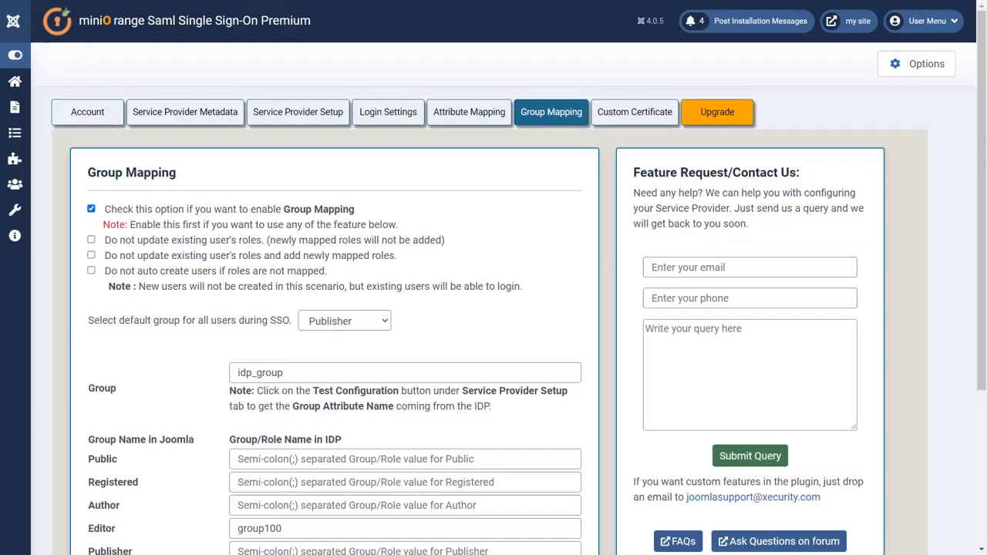
Step: Open Users > Manage and confirm the new SSO user is in the Editor group
left_click(15, 188)
left_click(43, 210)
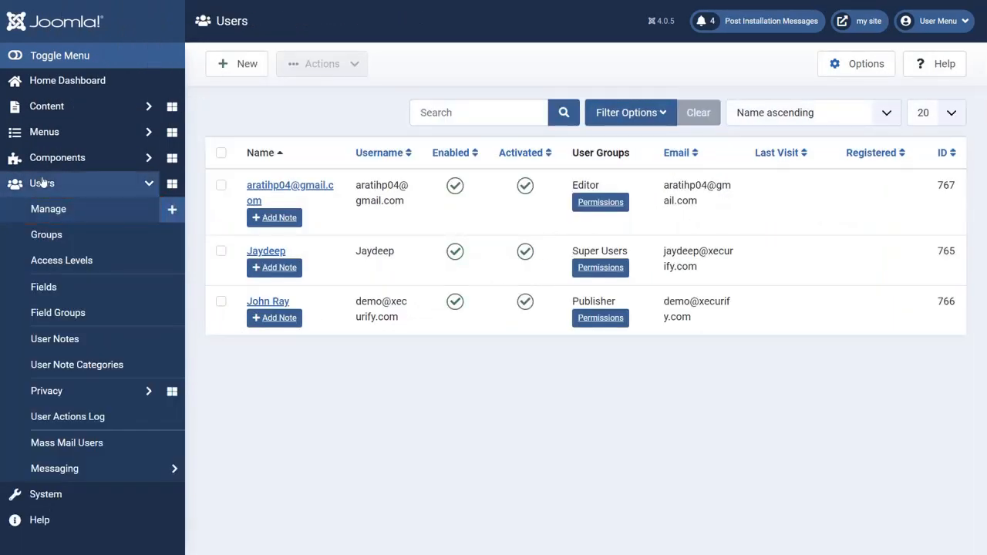
left_click(38, 55)
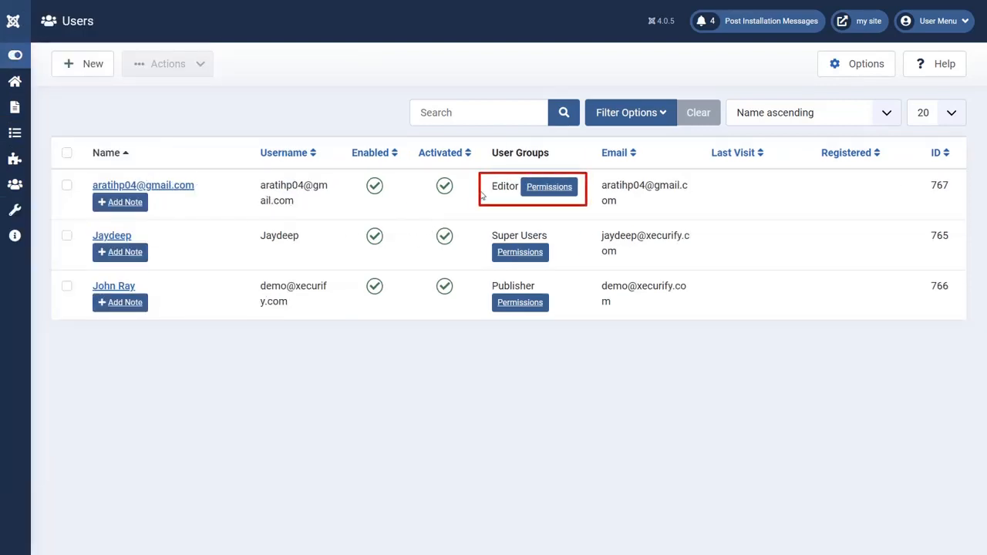
left_click_drag(490, 187, 520, 188)
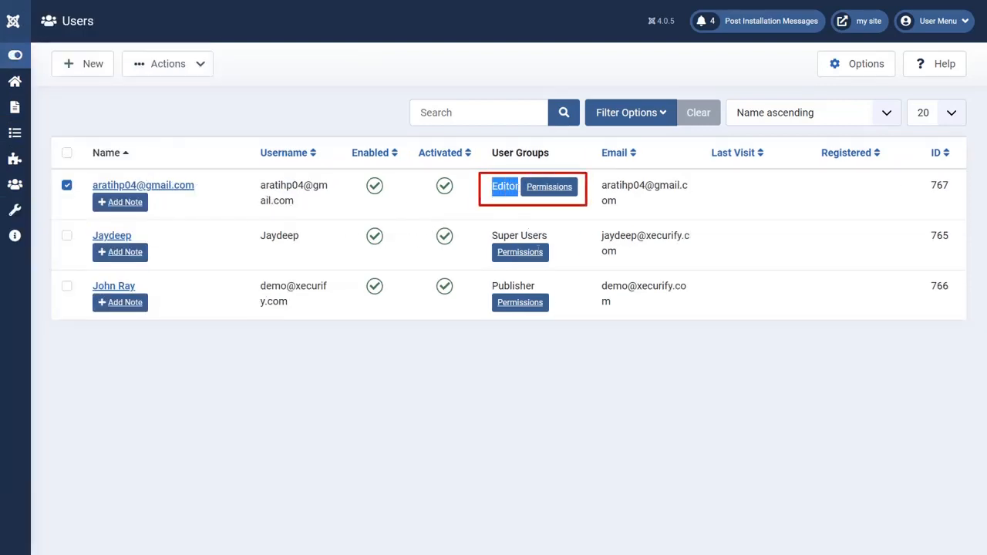
left_click(609, 394)
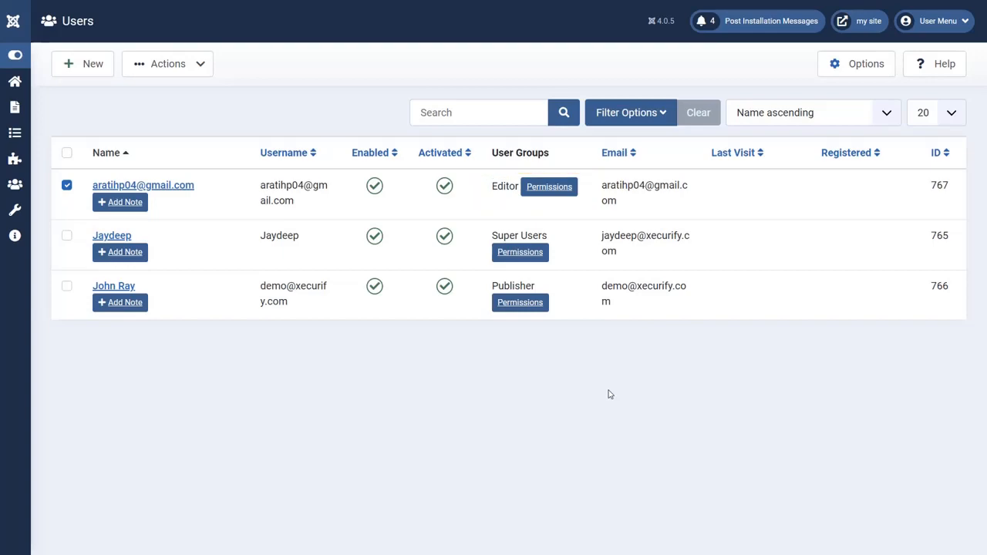